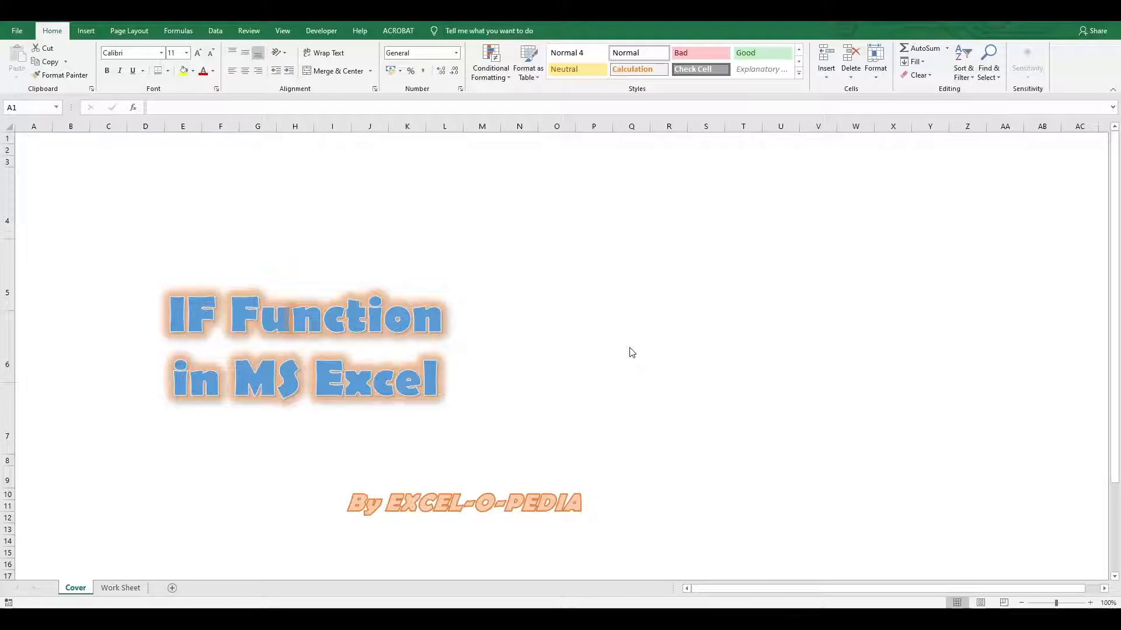
Step: On the Work Sheet tab, clear the existing Low/High results from F3:F10 and select cell F3
key("ctrl+Page_Down")
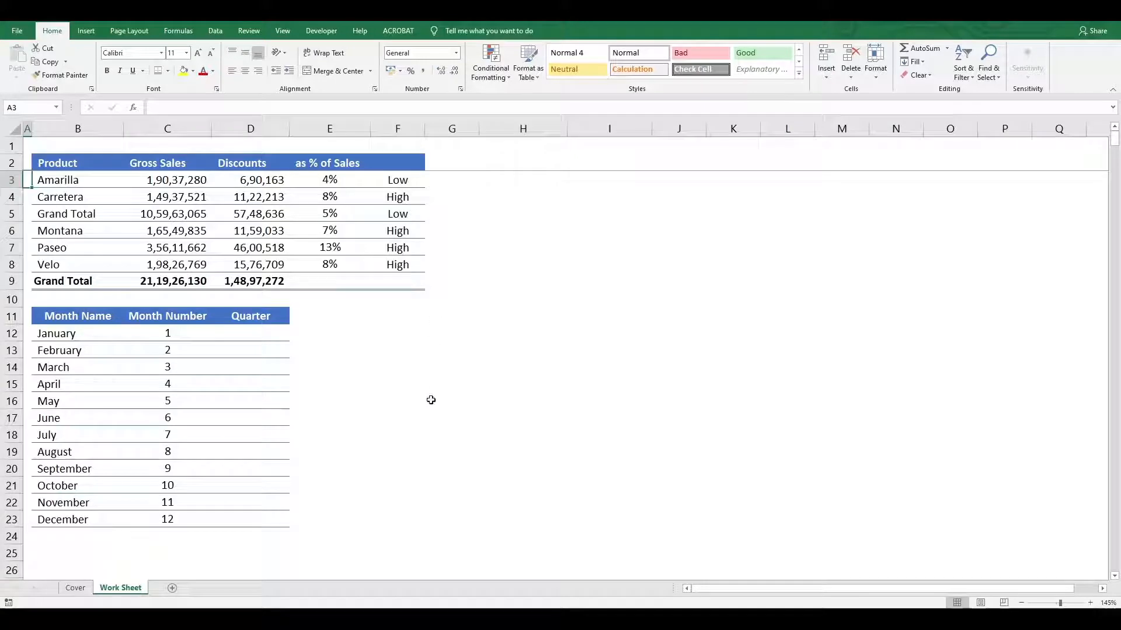
left_click_drag(398, 182, 423, 308)
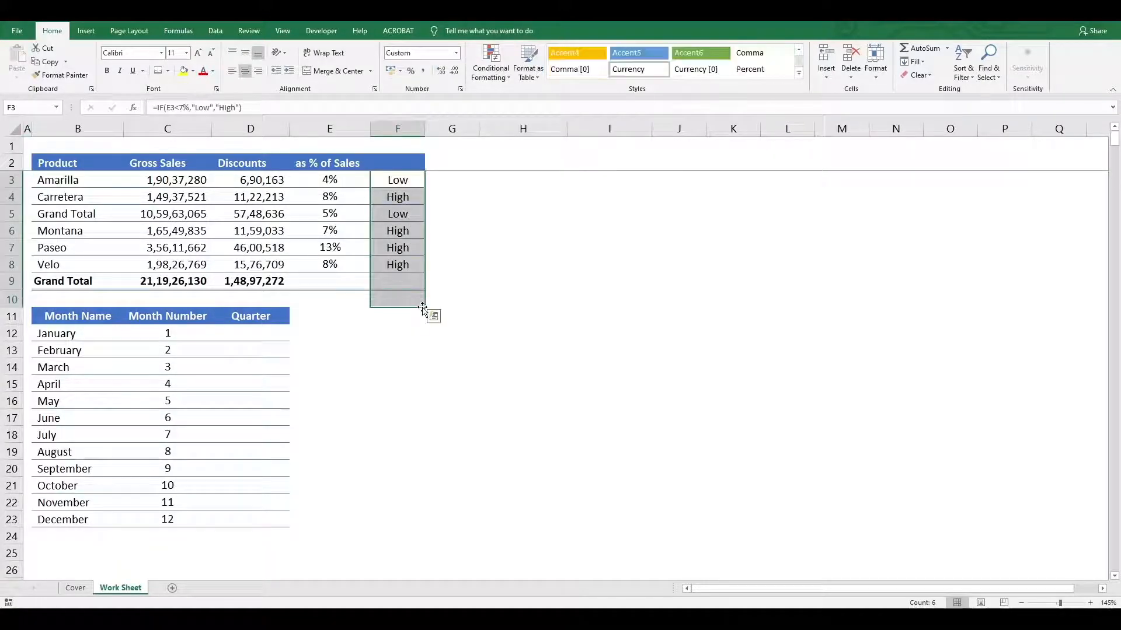
key("Delete")
left_click(473, 261)
left_click(387, 175)
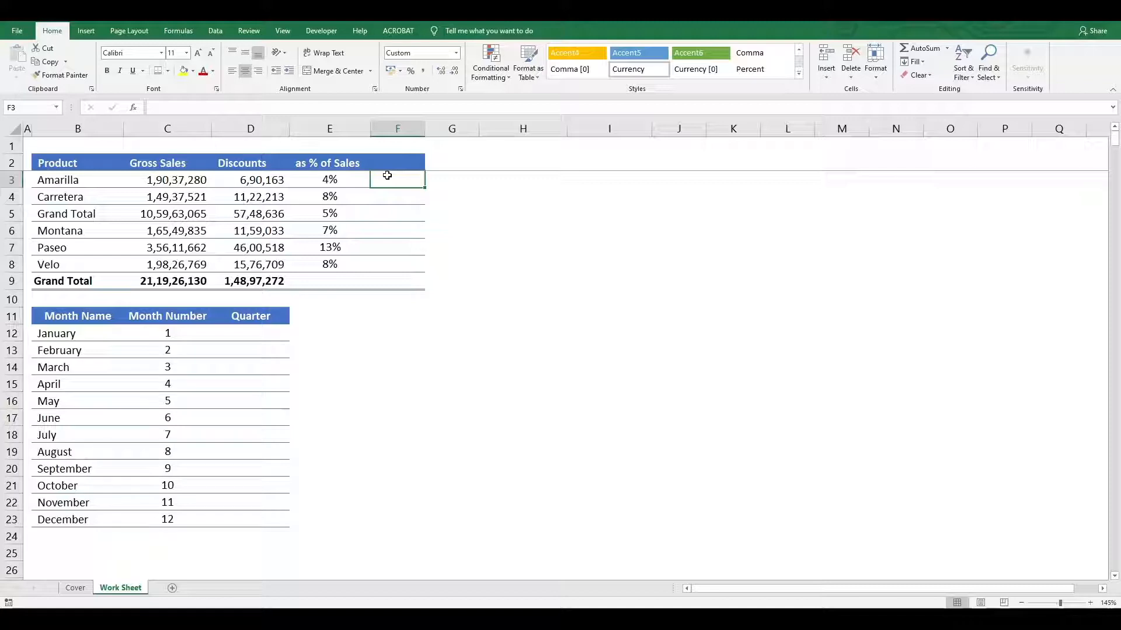
type("=if")
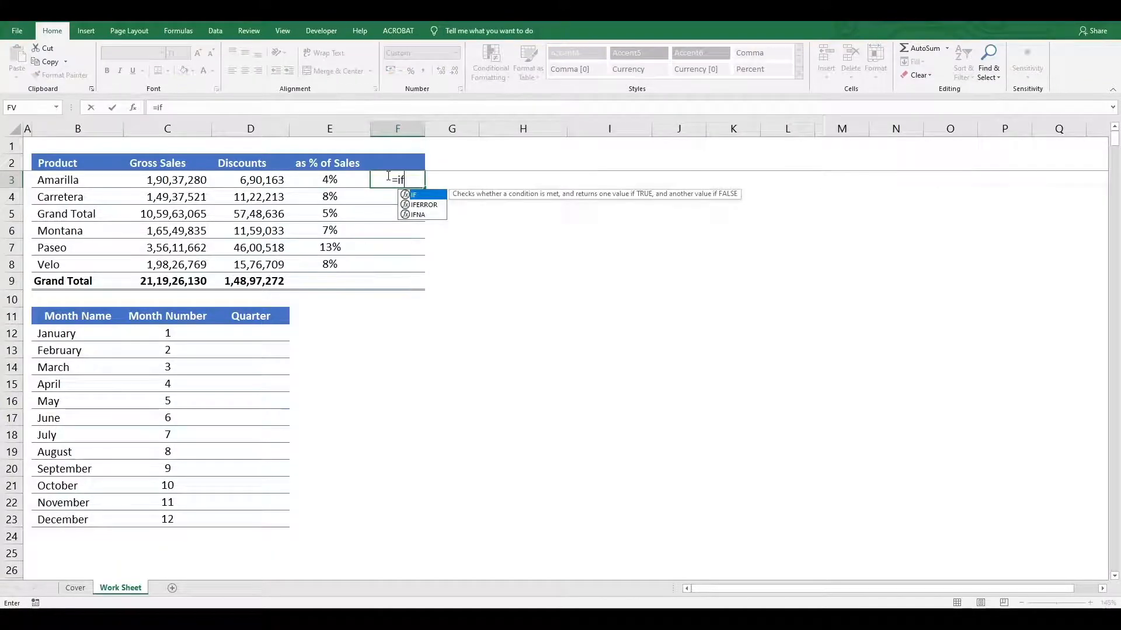
key("Tab")
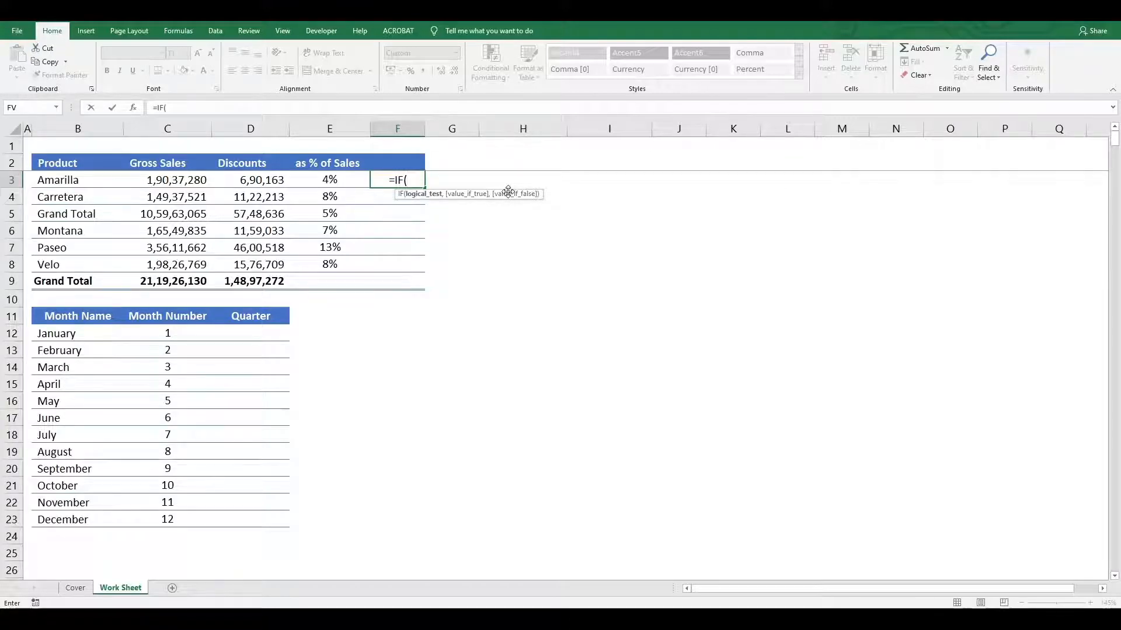
key("Left")
type("=")
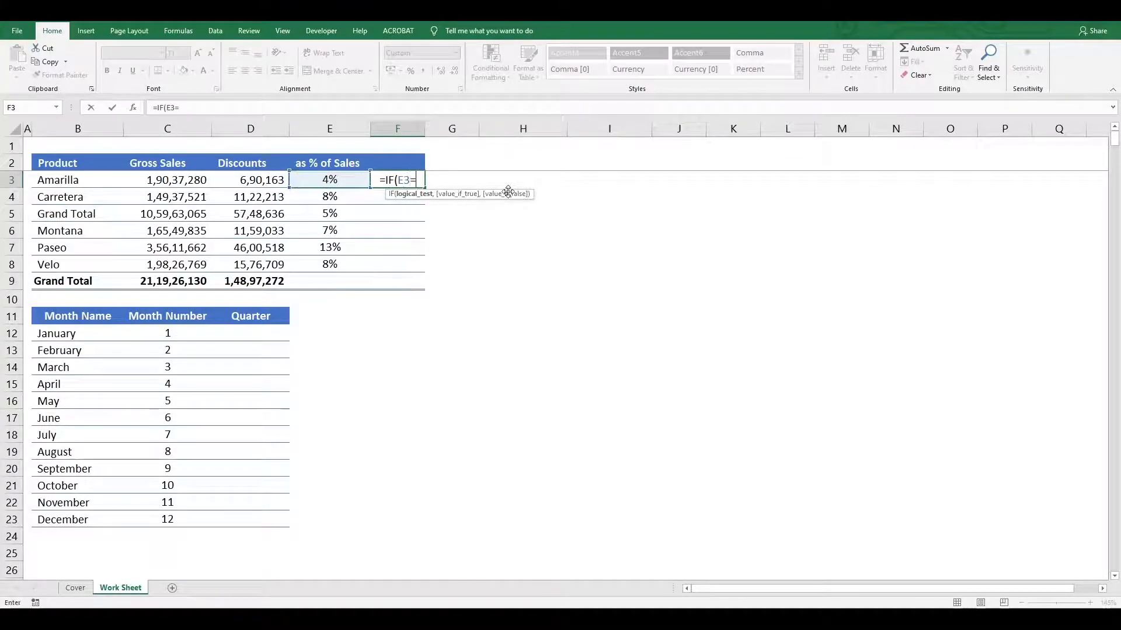
type("7%")
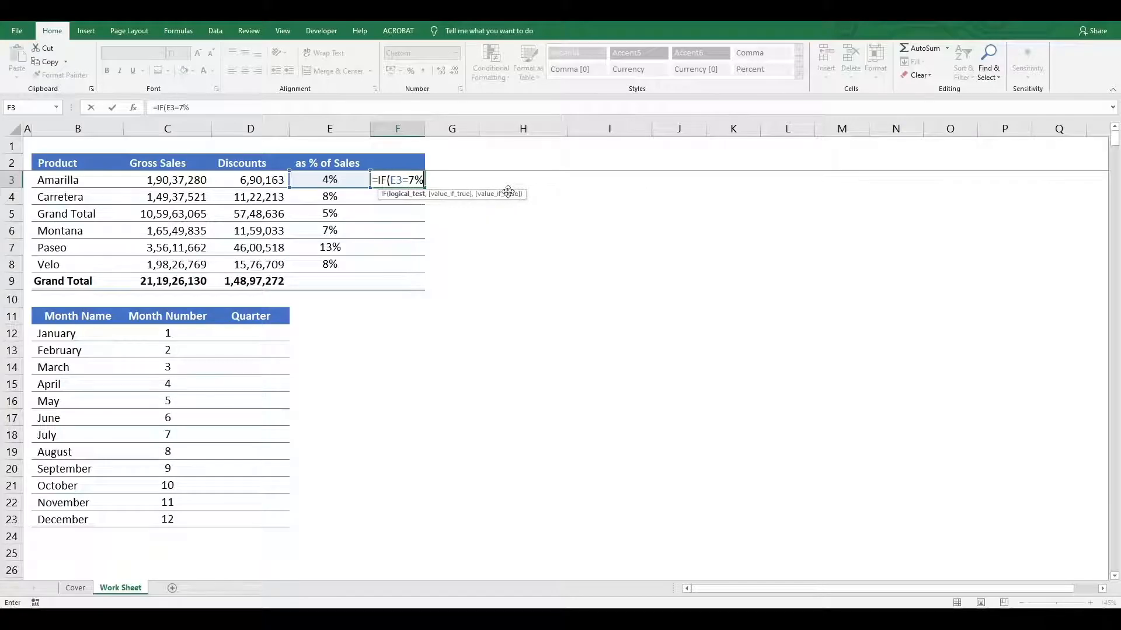
type(",")
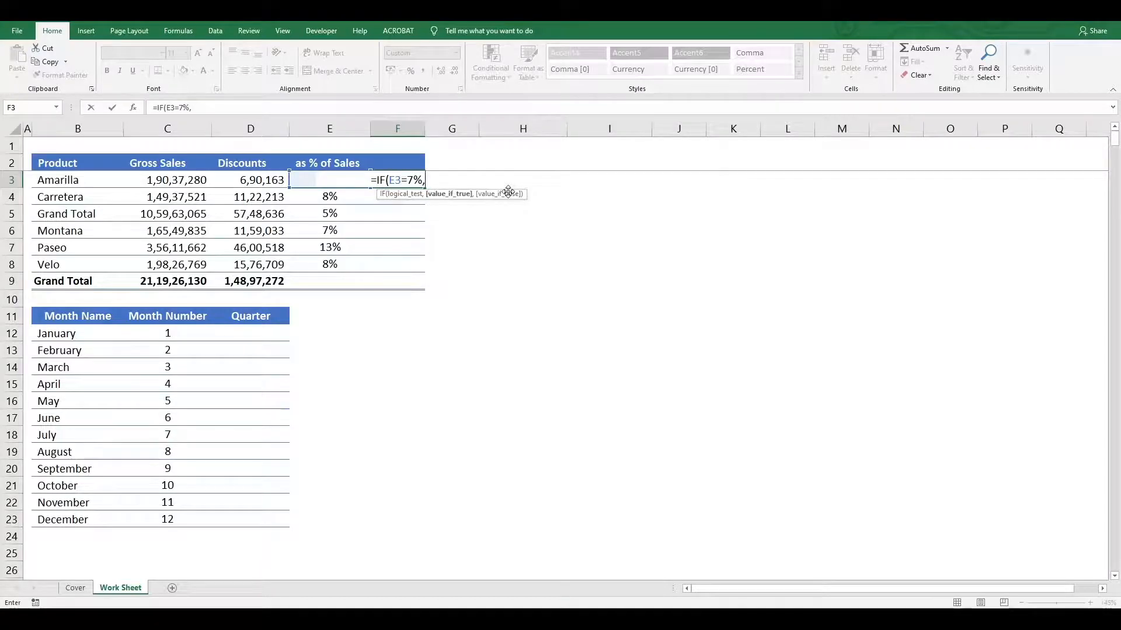
key("Escape")
Step: Enter the formula =IF(E3<8%,"Low","high") in cell F3 to classify Amarilla's discount percentage
type("=IF(")
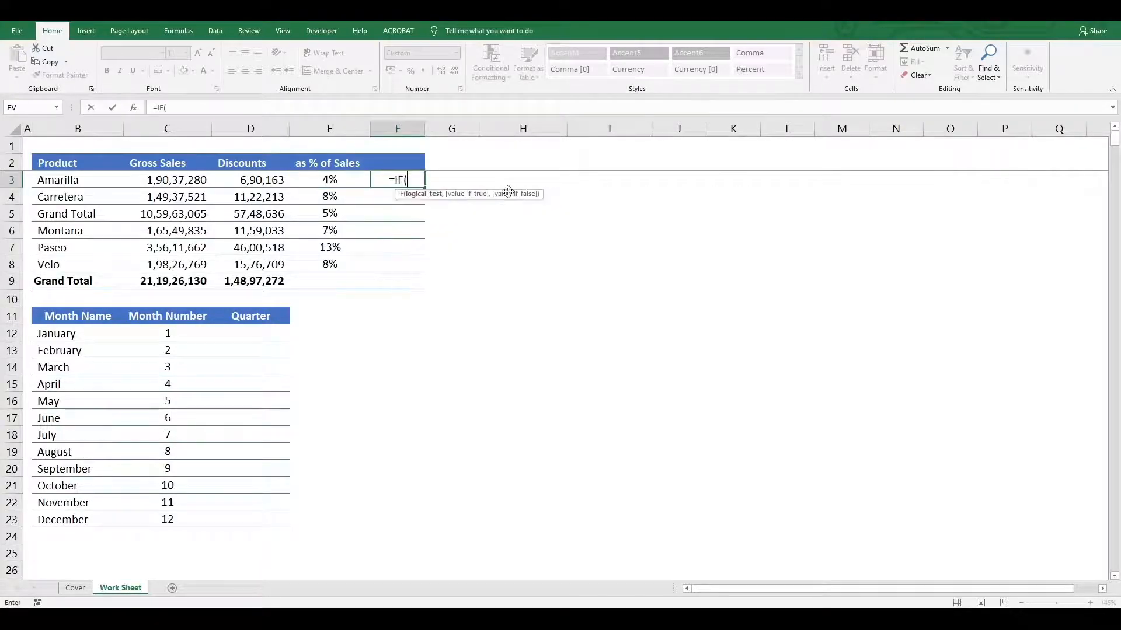
key("Left")
type("<")
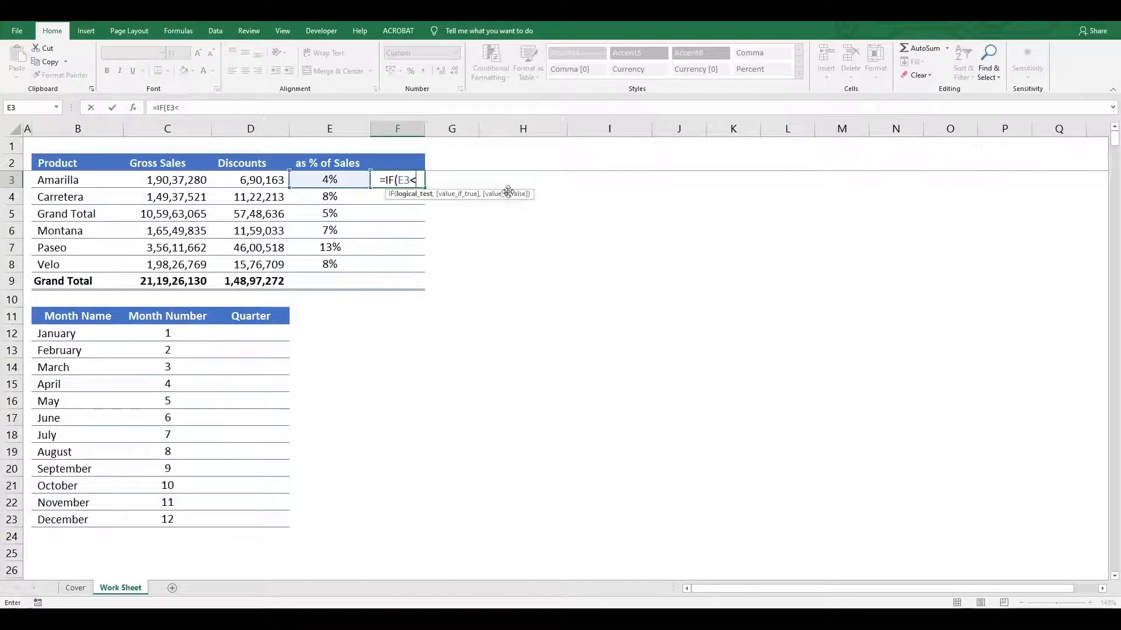
type("8%")
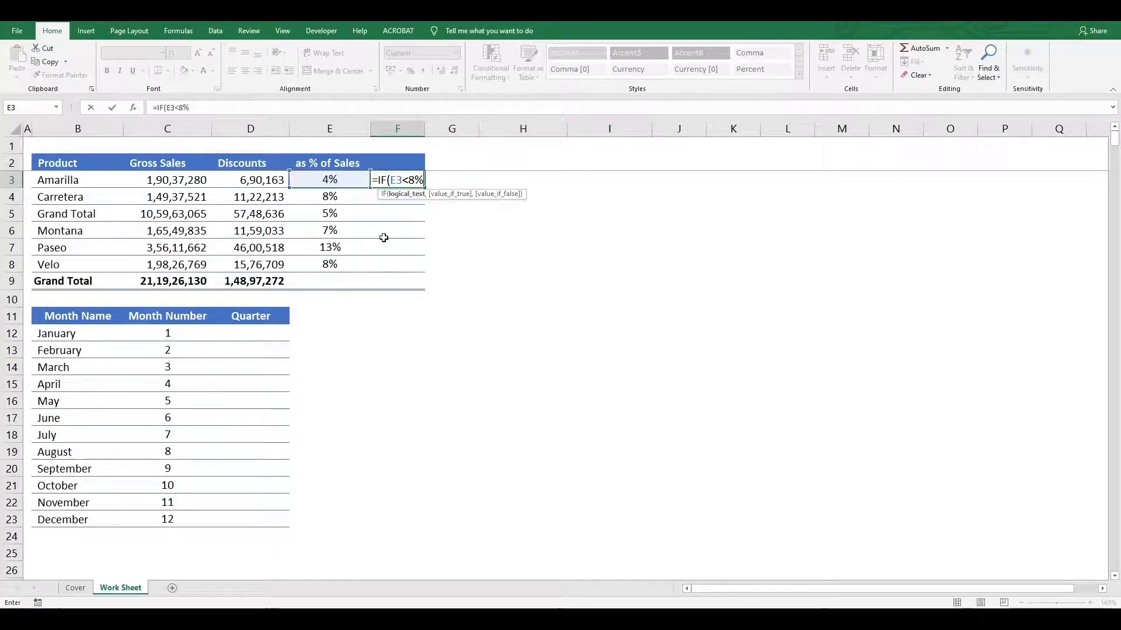
type(",\"L")
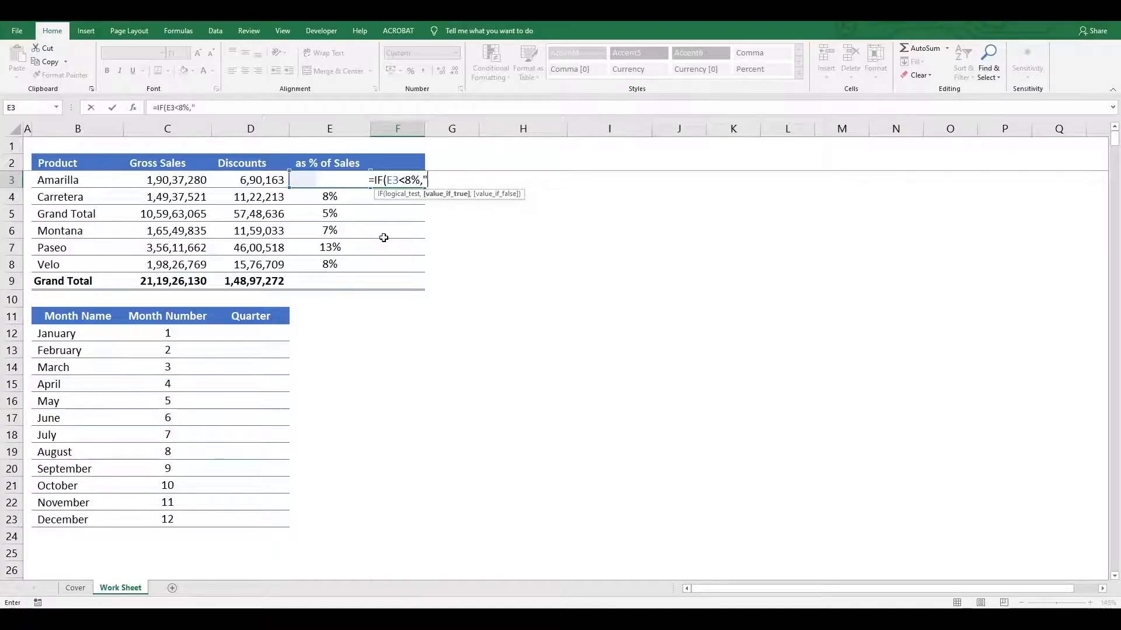
type("ow\"")
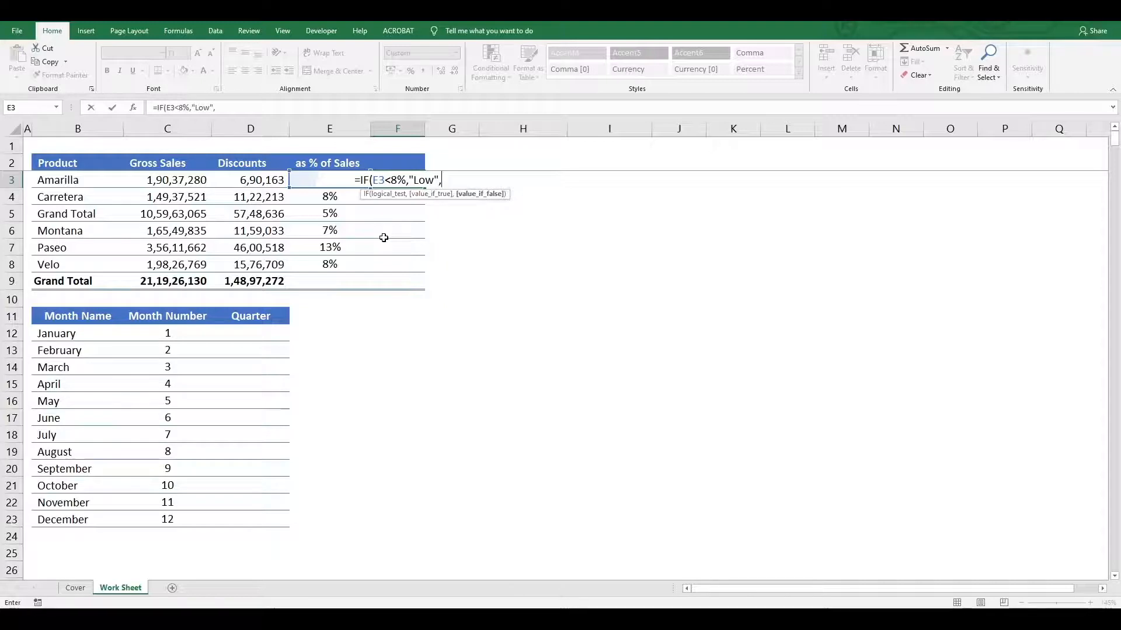
type(",")
type("\"hig")
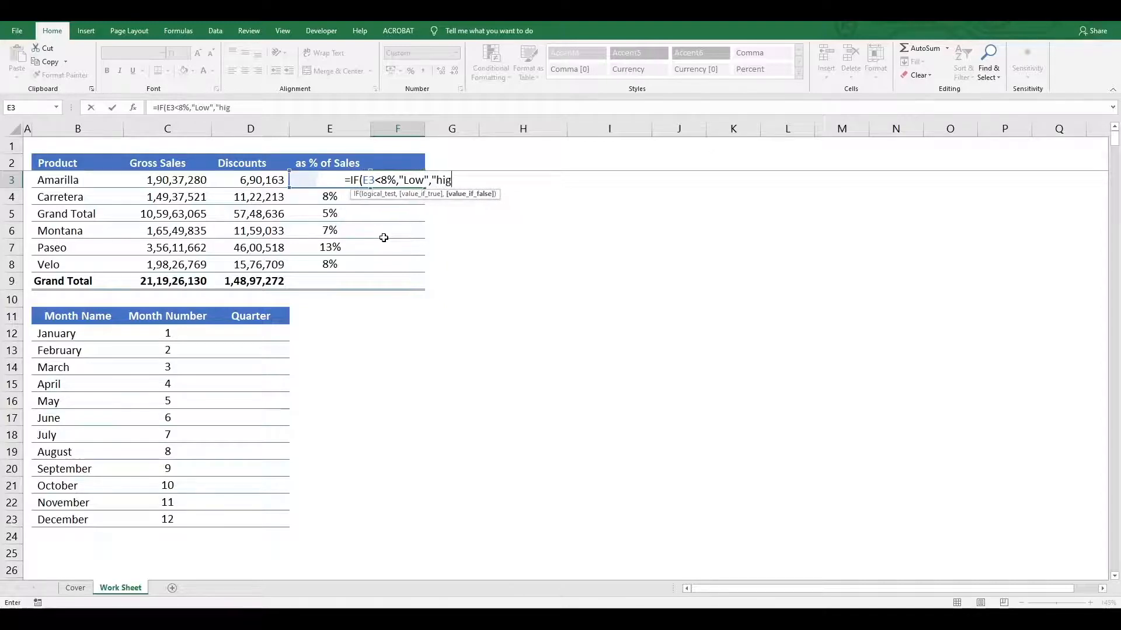
type("h\")")
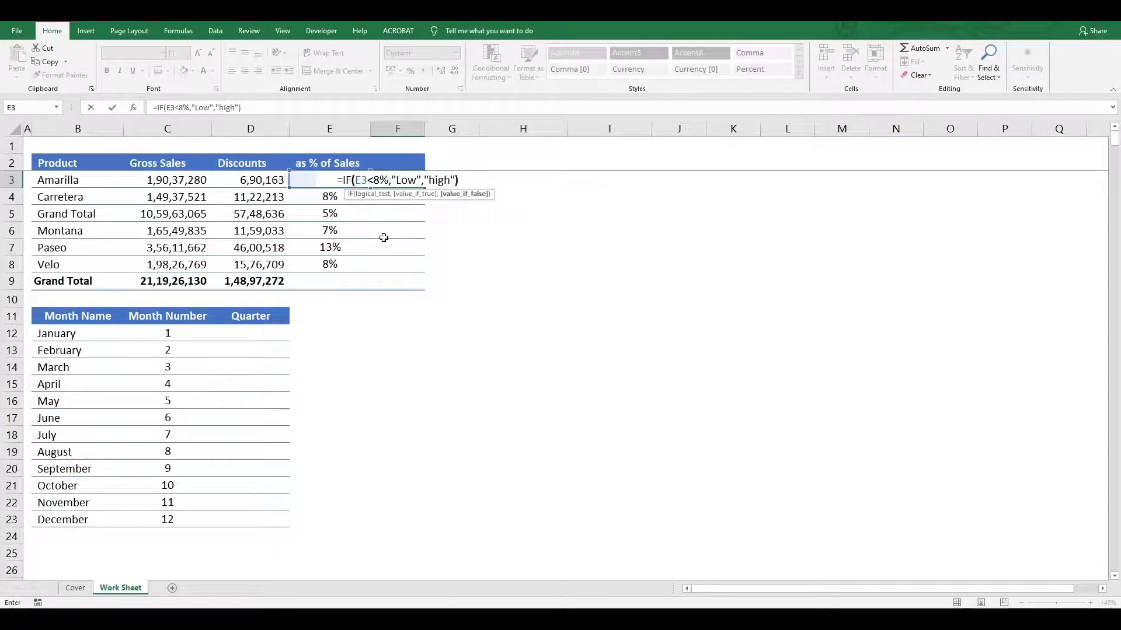
key("Return")
Step: Copy the IF formula from F3 down to F4 and check it against Carretera's discount percentage
key("Up")
key("Left")
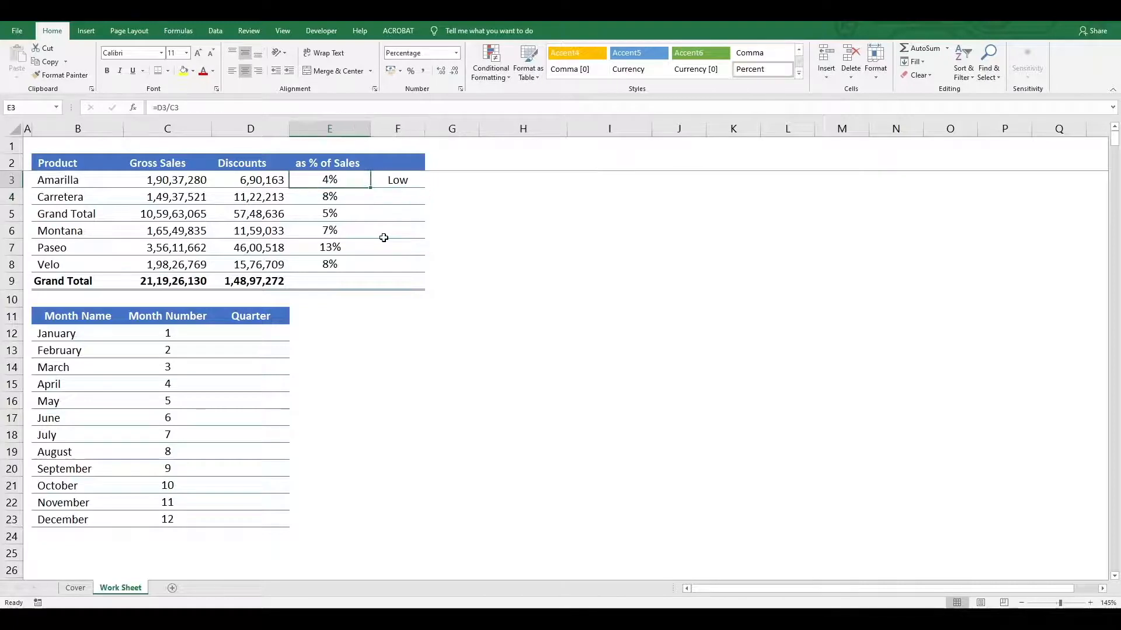
key("Right")
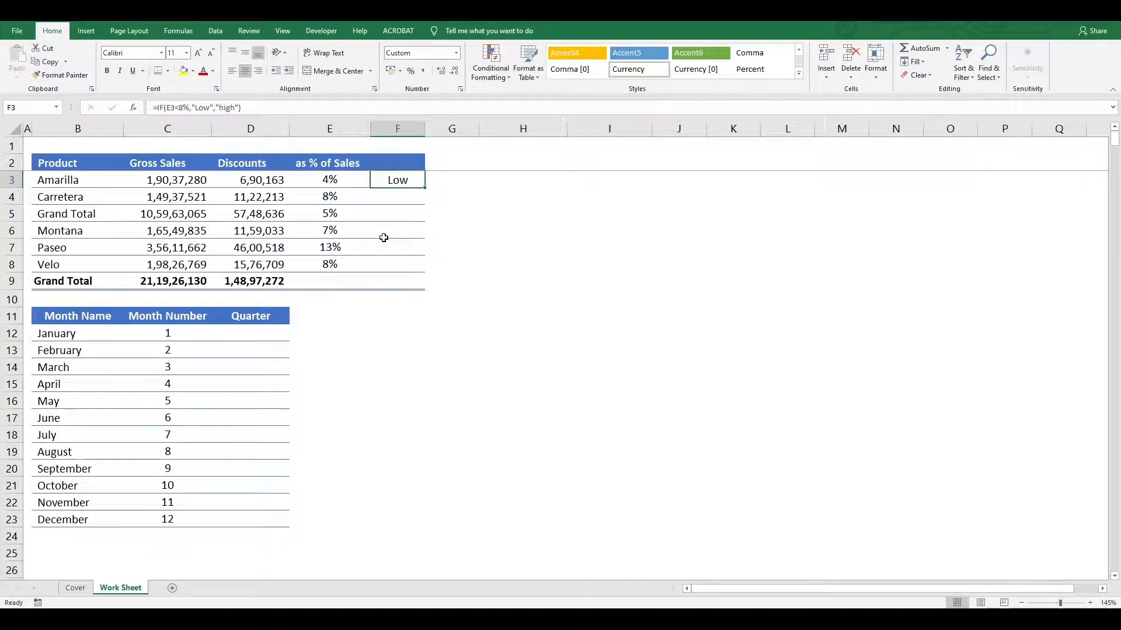
key("shift+Down")
key("ctrl+d")
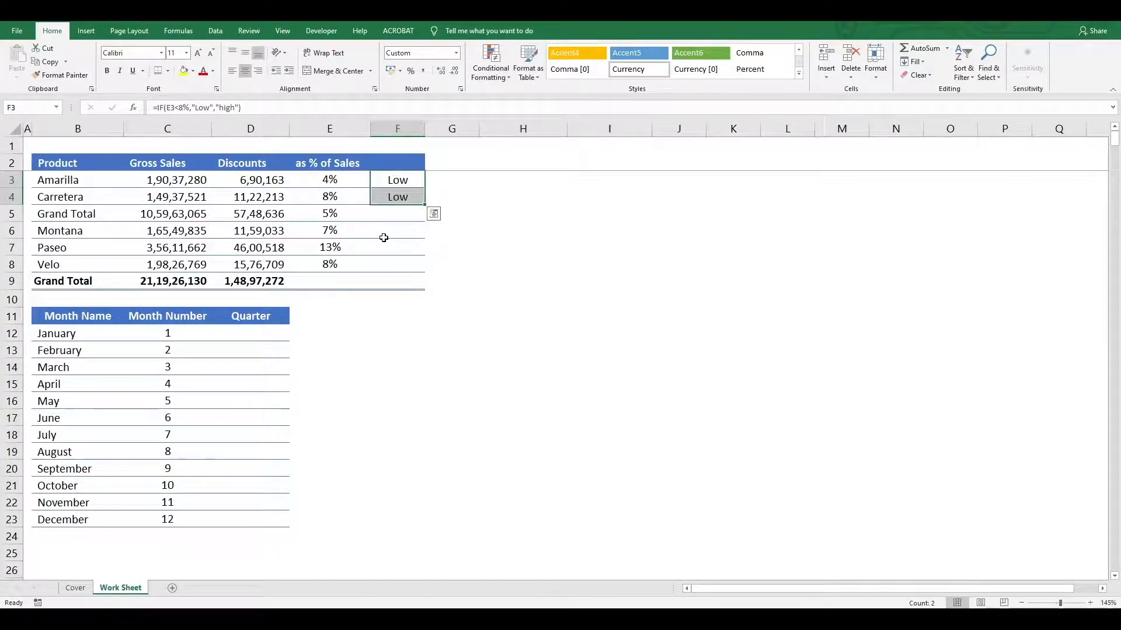
key("Down")
key("Left")
key("Right")
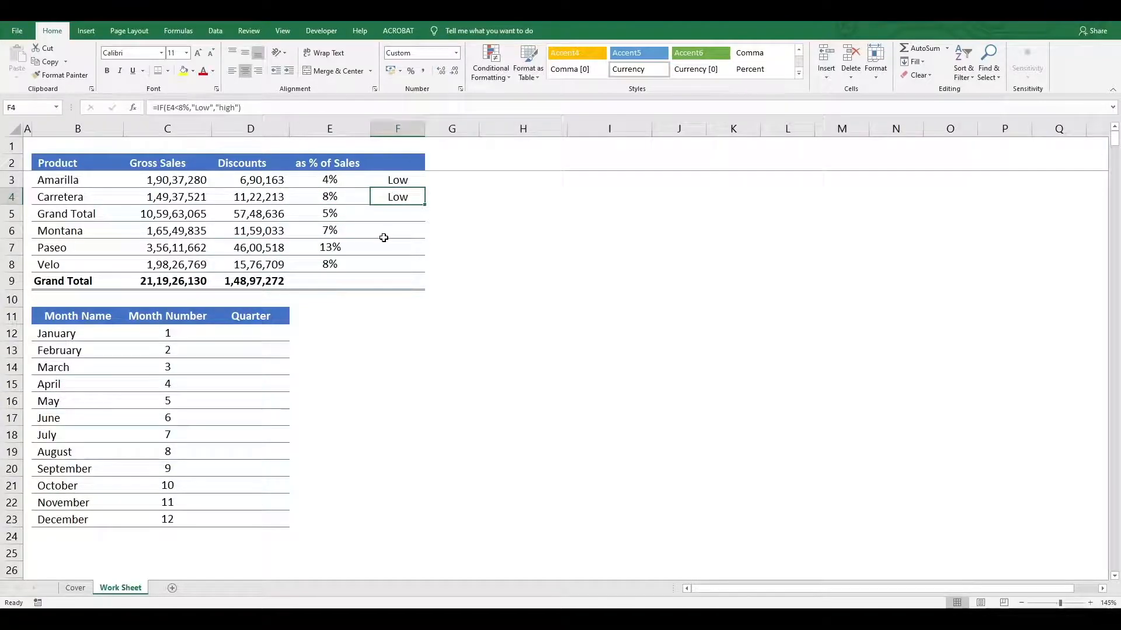
Step: Fill the IF formula from F4 down to F8 and check the results for Montana and Paseo
key("shift+Down")
key("shift+Down")
key("ctrl+d")
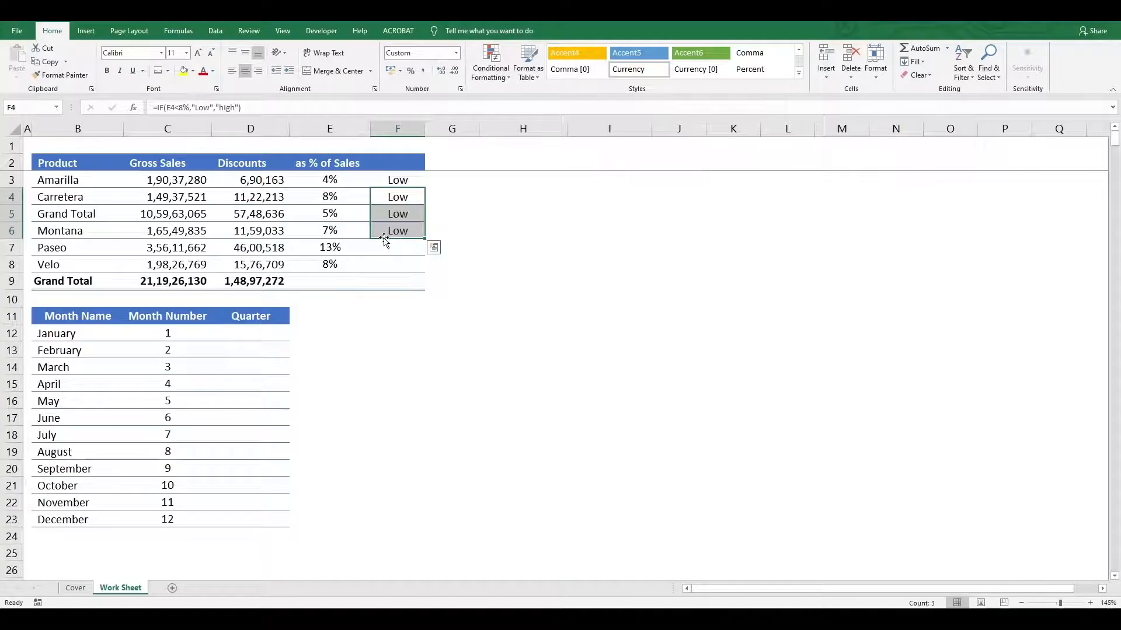
left_click(384, 238)
key("shift+Down")
key("shift+Down")
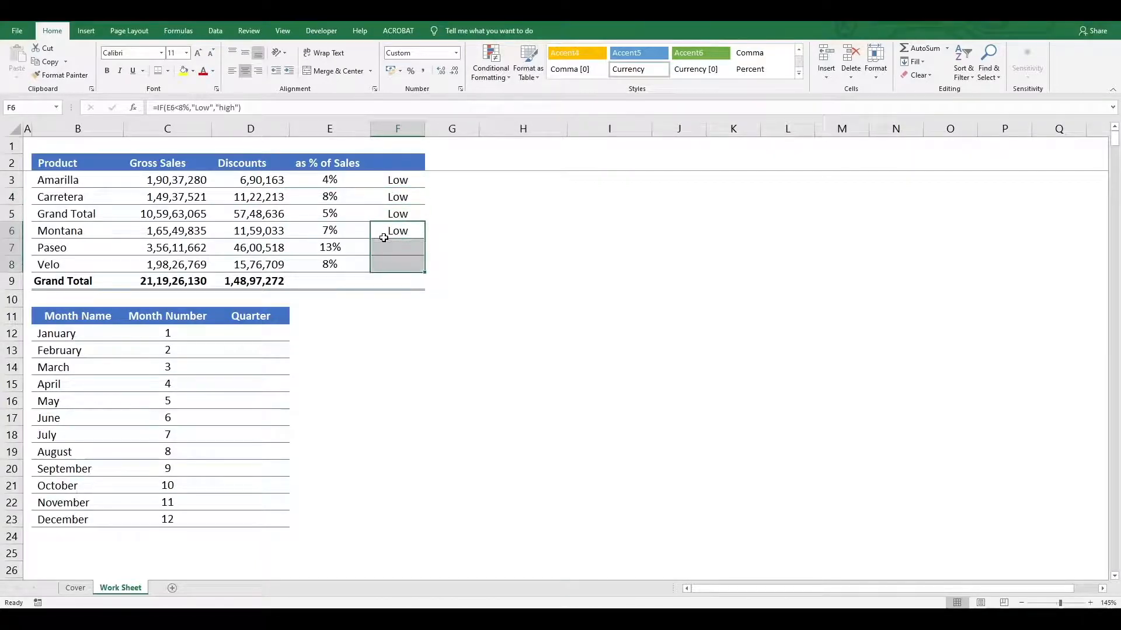
key("ctrl+d")
left_click(384, 237)
key("Left")
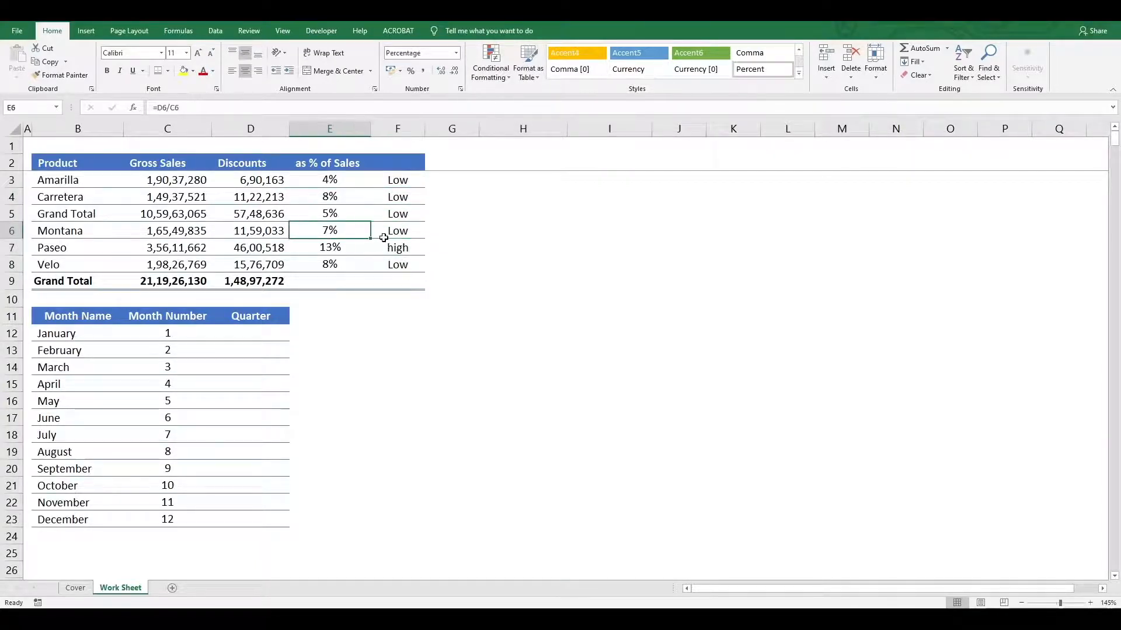
key("Down")
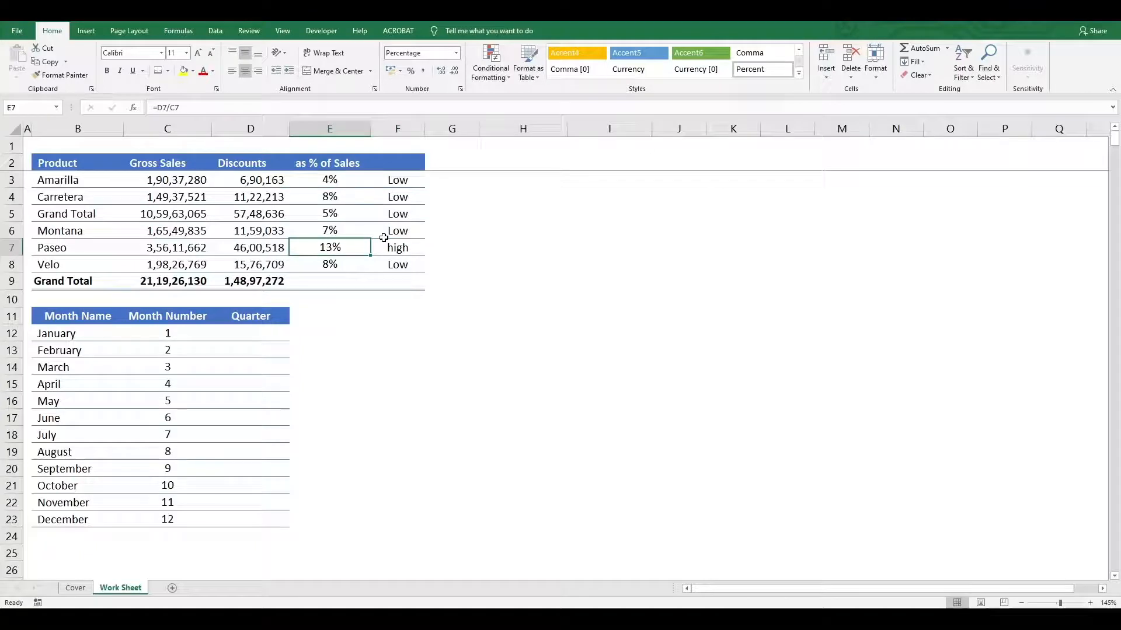
Step: Change the threshold in the F3 IF formula to 7%
key("Right")
key("Up")
key("Up")
key("Up")
key("Up")
key("F2")
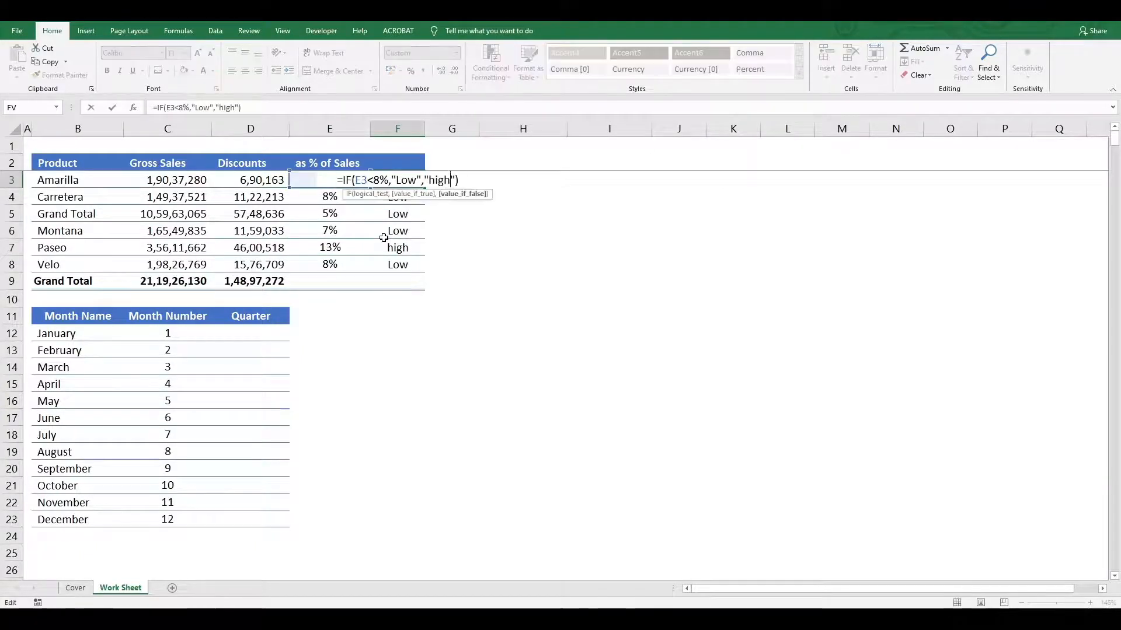
key("Left")
key("Left")
key("Left")
key("Left")
key("Left")
key("Left")
key("Left")
key("Left")
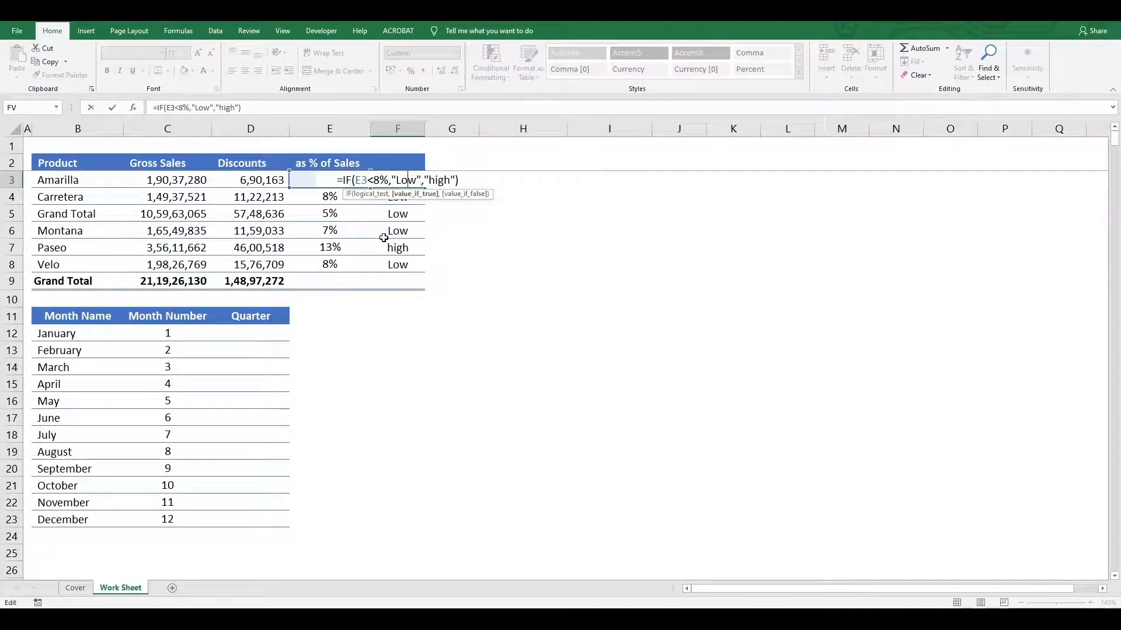
key("Left")
key("Left")
key("BackSpace")
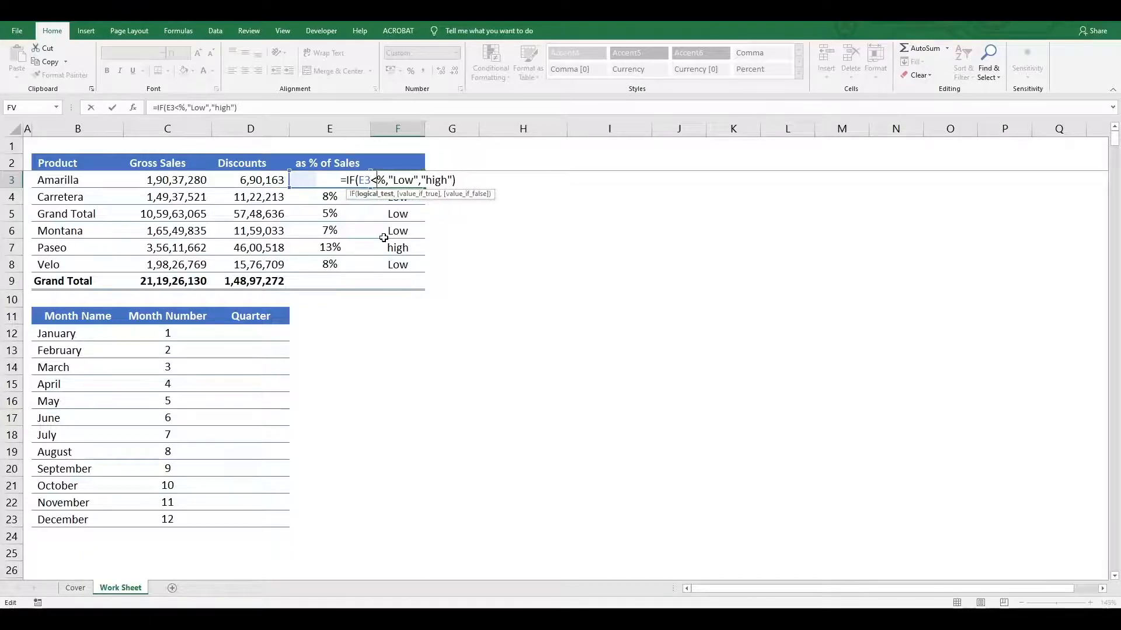
type("7")
key("Return")
Step: Fill the revised IF formula from F3 down through F8
key("ctrl+shift+Down")
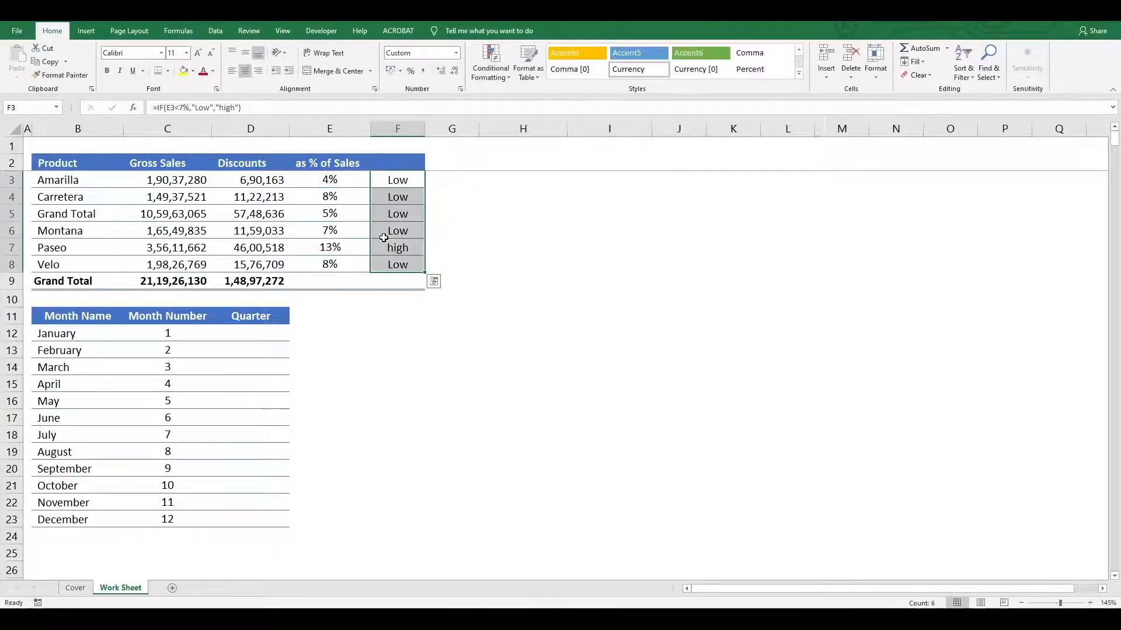
key("ctrl+d")
key("Down")
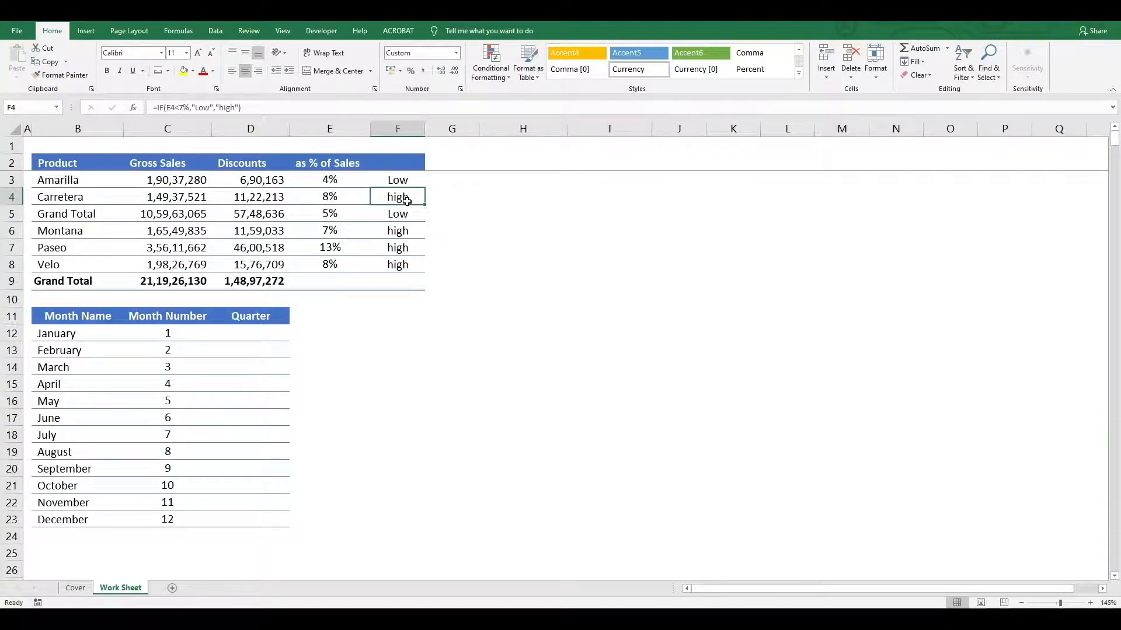
Step: Compare the discount percentages in E3, E5 and E6 with the classifications in F3:F8
left_click(340, 213)
left_click(330, 181, "ctrl")
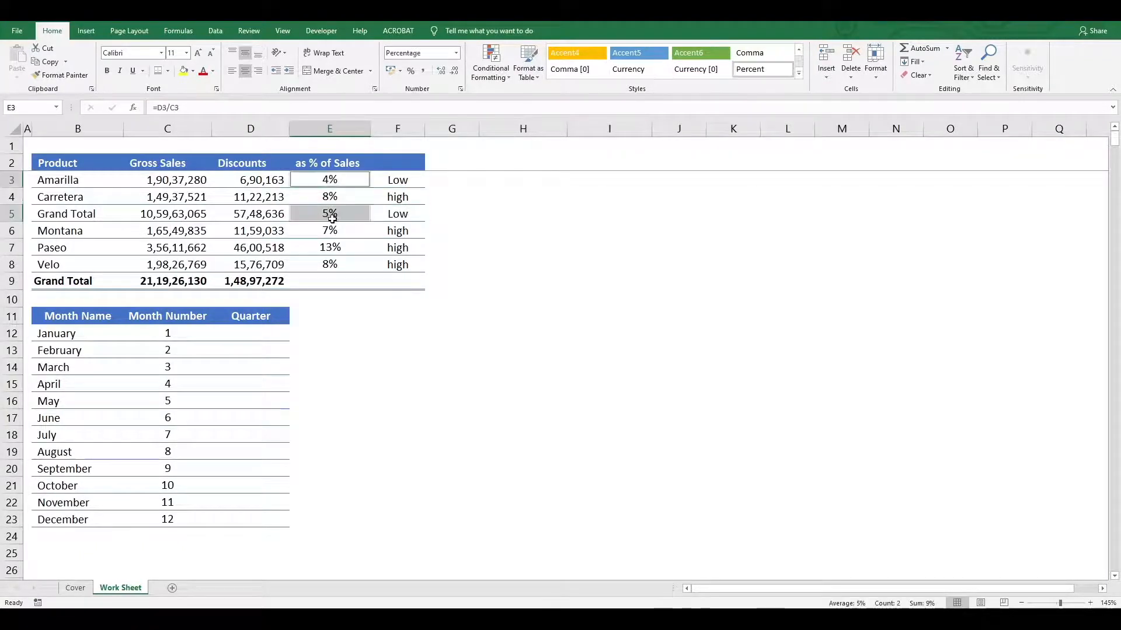
left_click(330, 231, "ctrl")
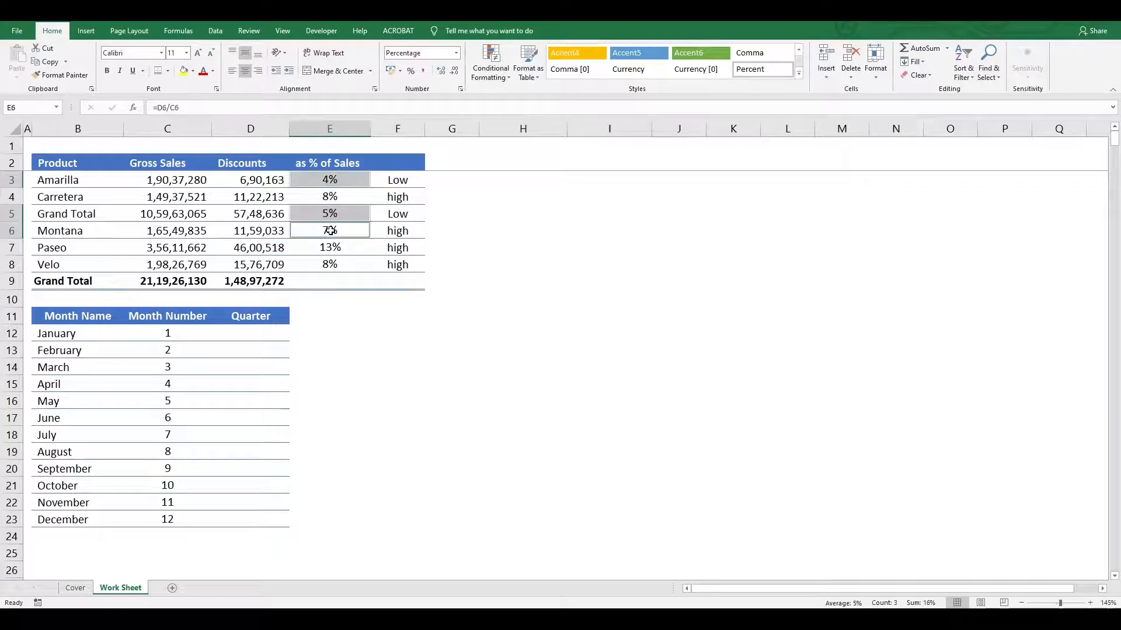
left_click(331, 181)
left_click(327, 211, "ctrl")
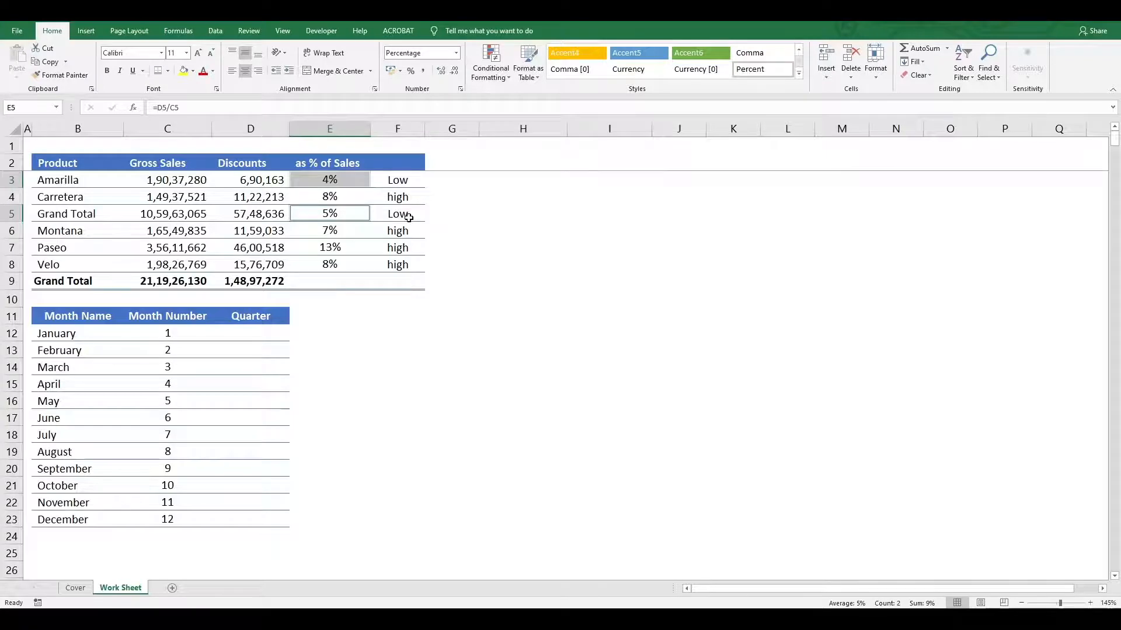
left_click_drag(395, 179, 397, 266)
left_click(383, 348)
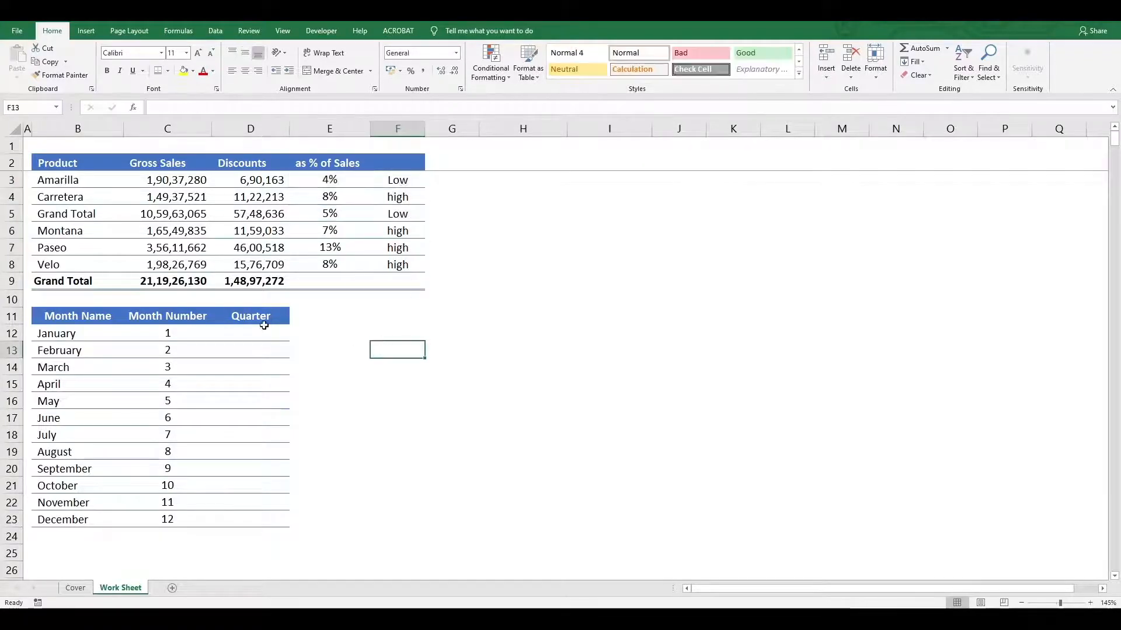
Step: Examine the month numbers and empty Quarter cells in three-month groups from January through December
left_click_drag(170, 333, 173, 366)
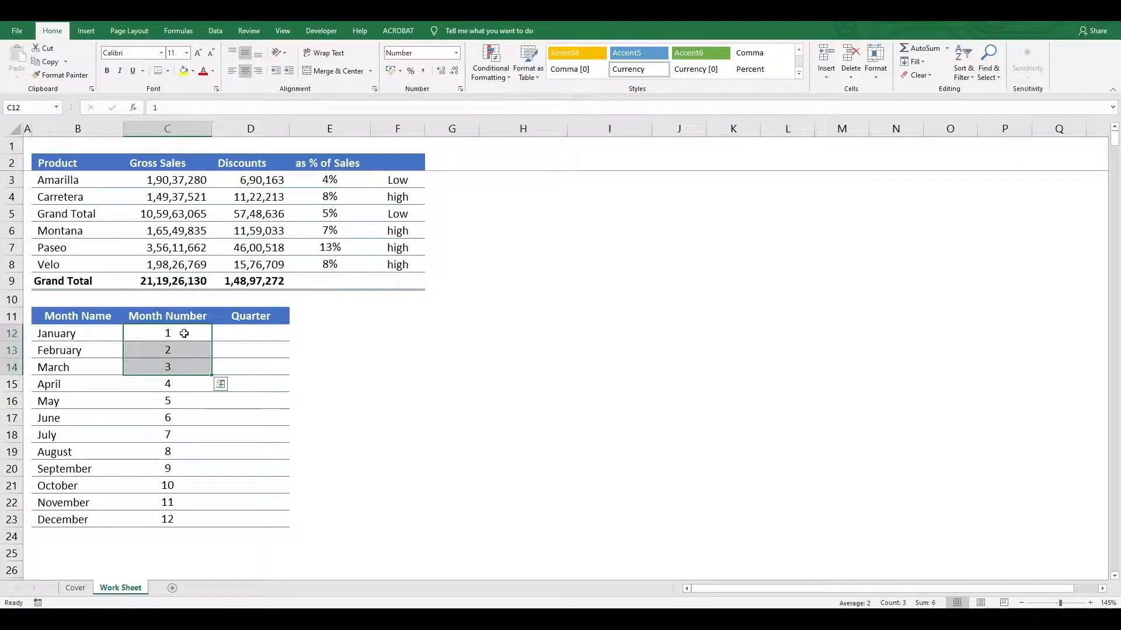
left_click_drag(270, 338, 269, 363)
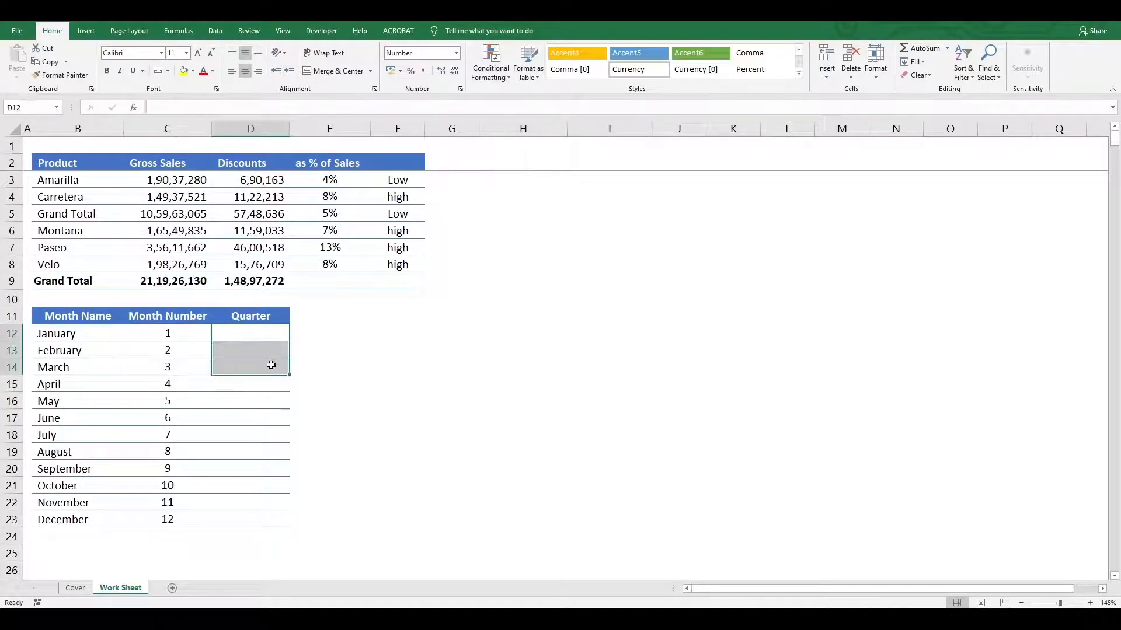
left_click_drag(141, 382, 165, 420)
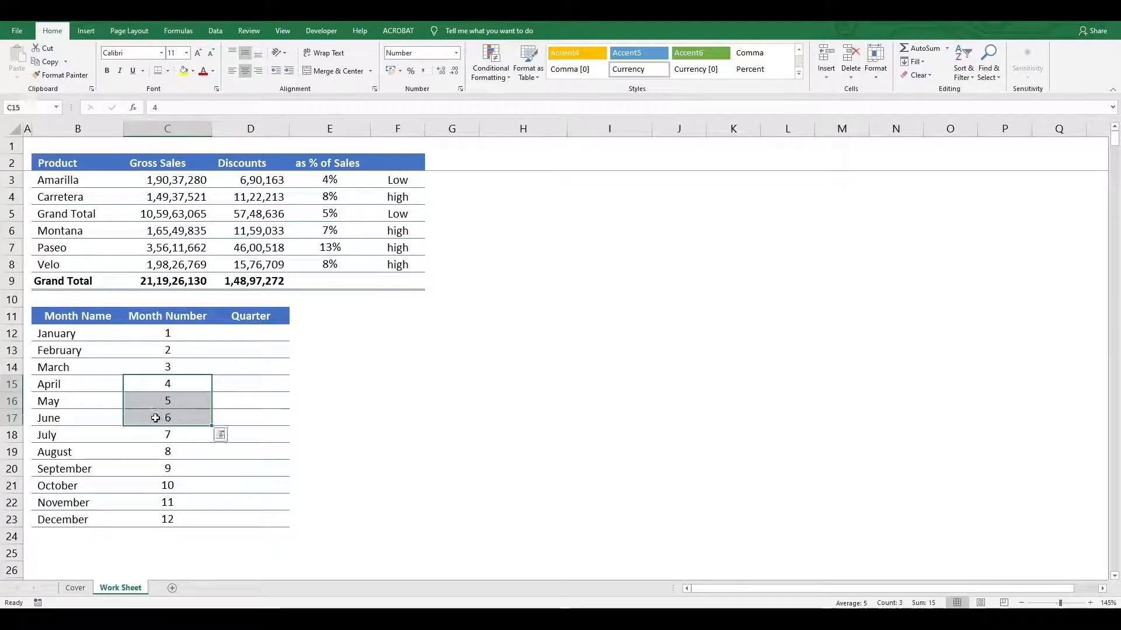
left_click_drag(257, 381, 257, 418)
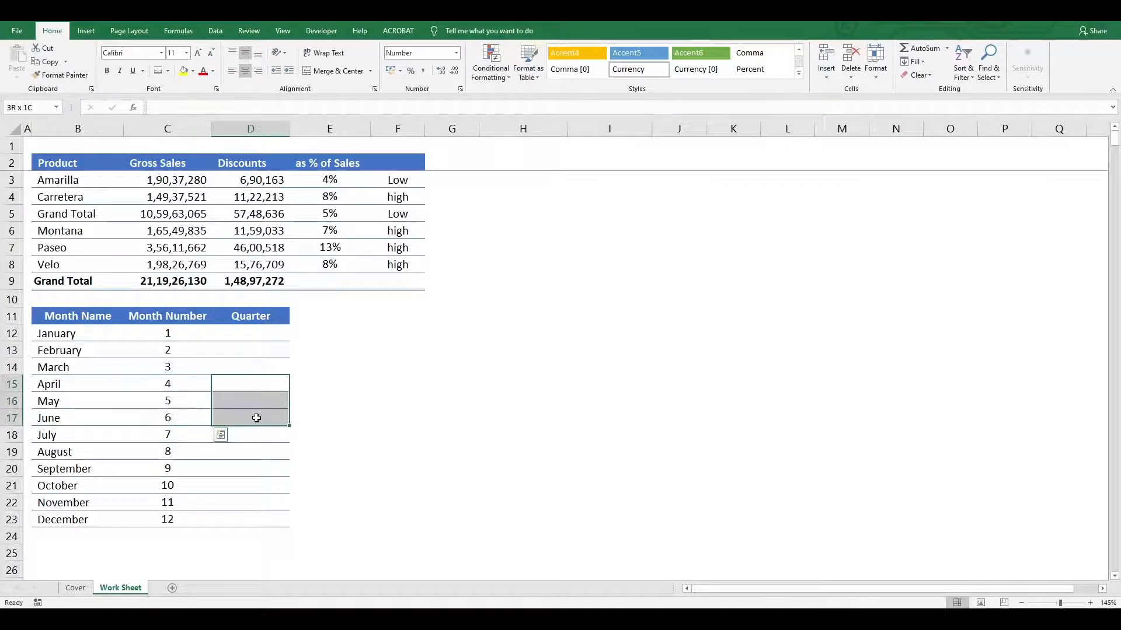
left_click_drag(168, 437, 168, 517)
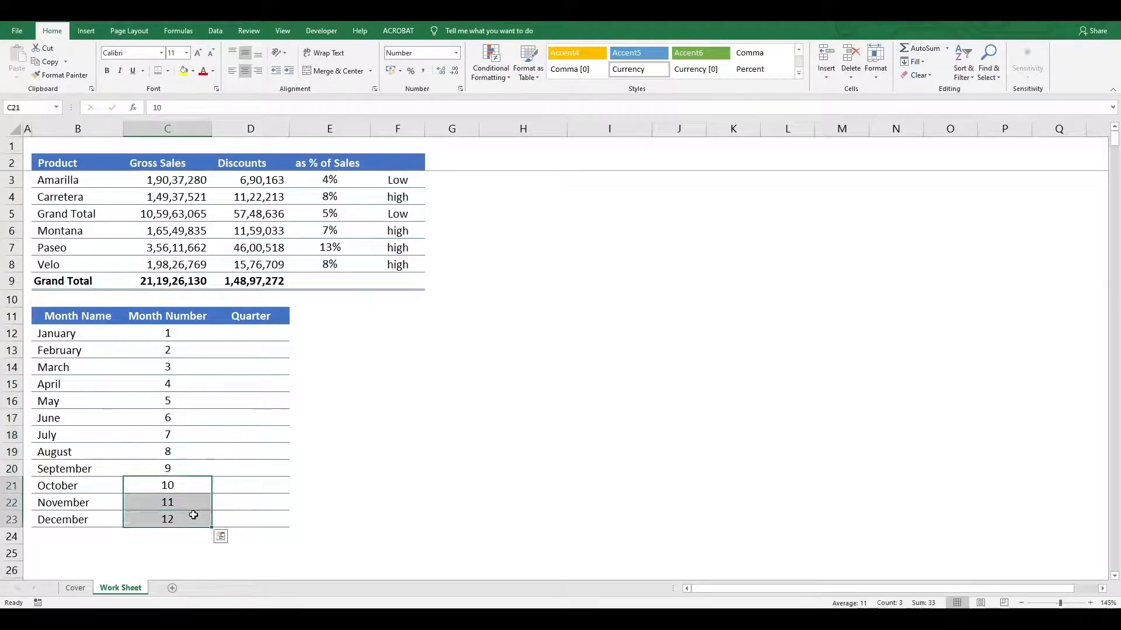
Step: Begin an IF formula in D12 that tests C12<=3 and returns "Q1" when true
left_click(257, 330)
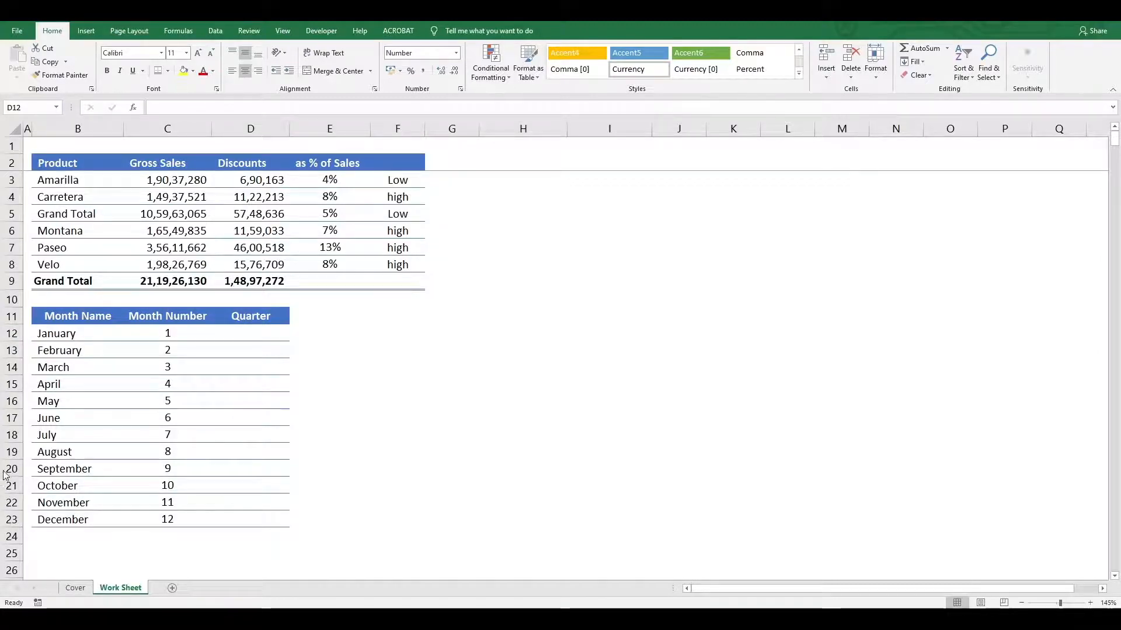
left_click(533, 593)
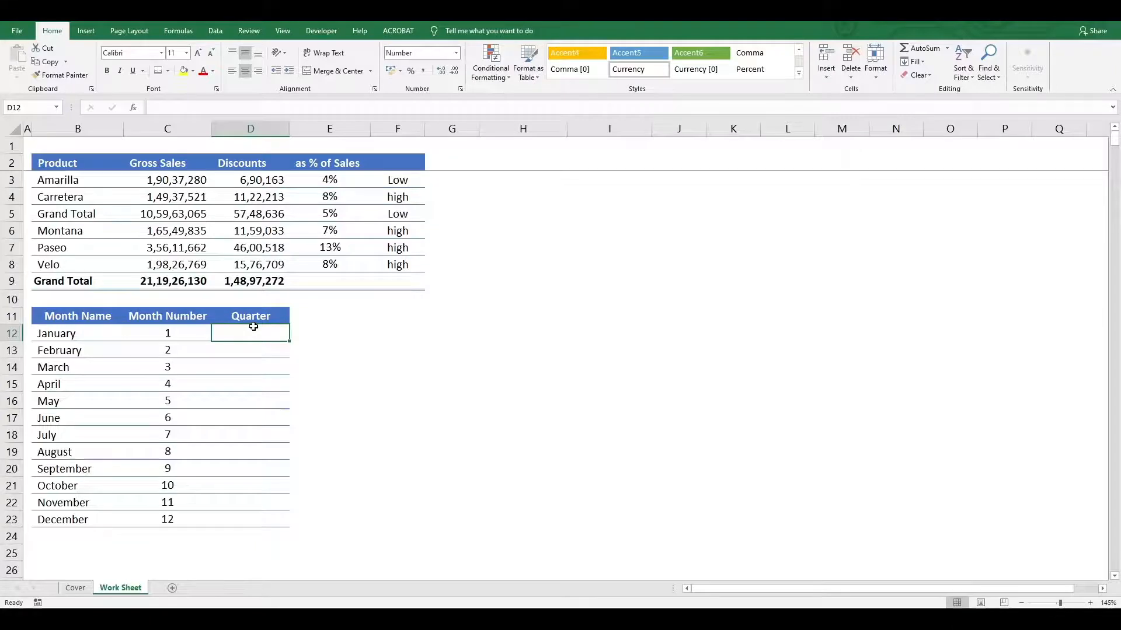
type("=if")
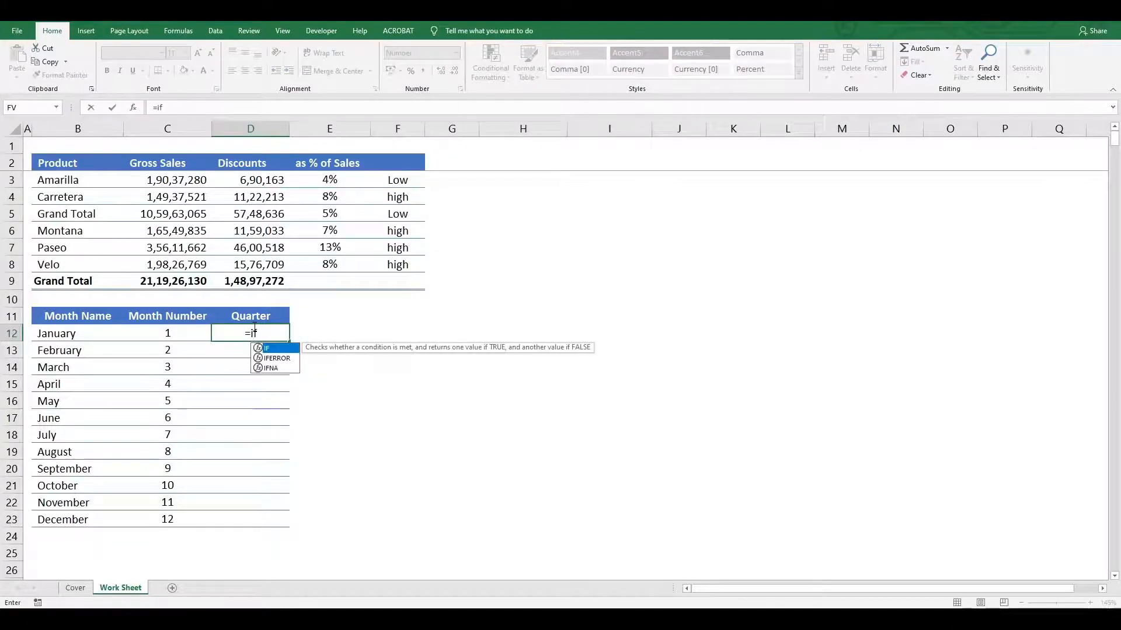
key("Tab")
key("Left")
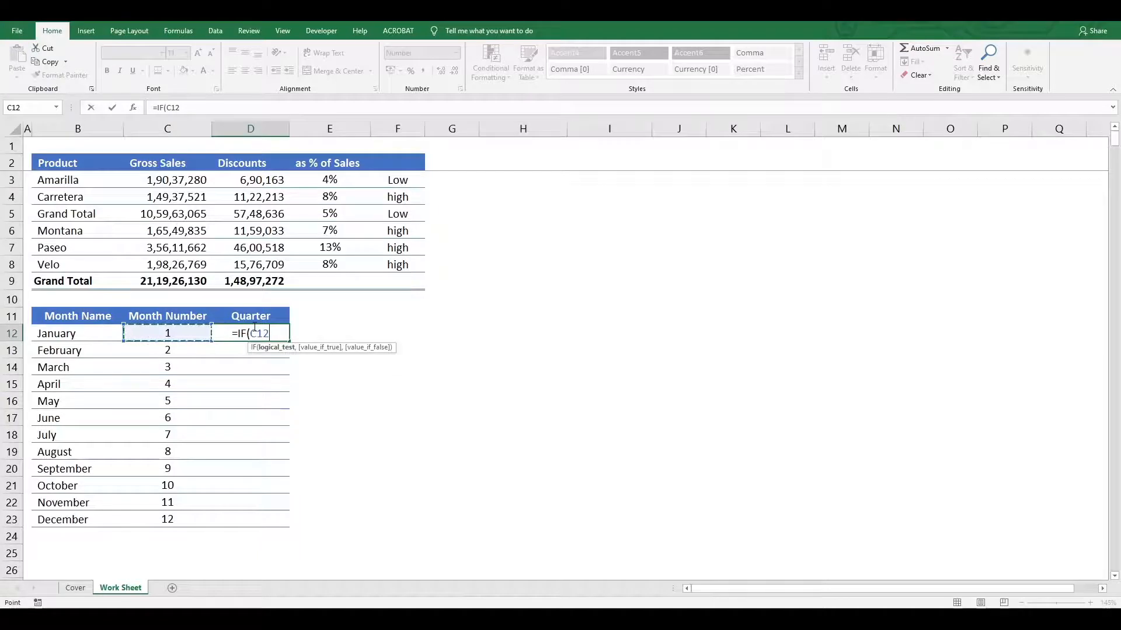
type("<=3")
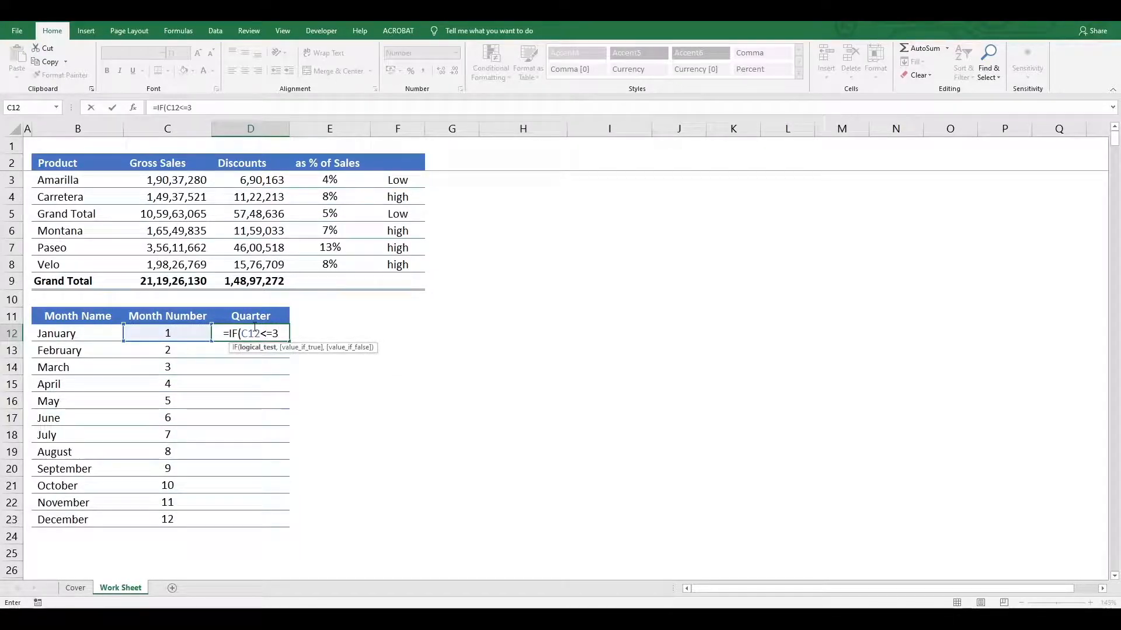
type(",\"Q1\"")
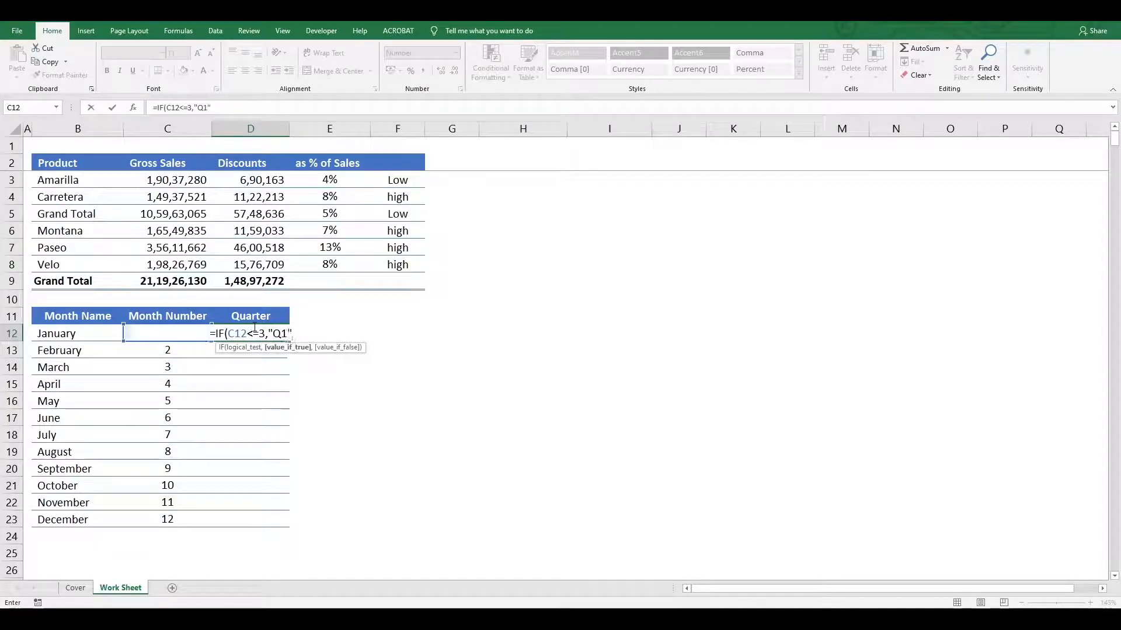
type(",")
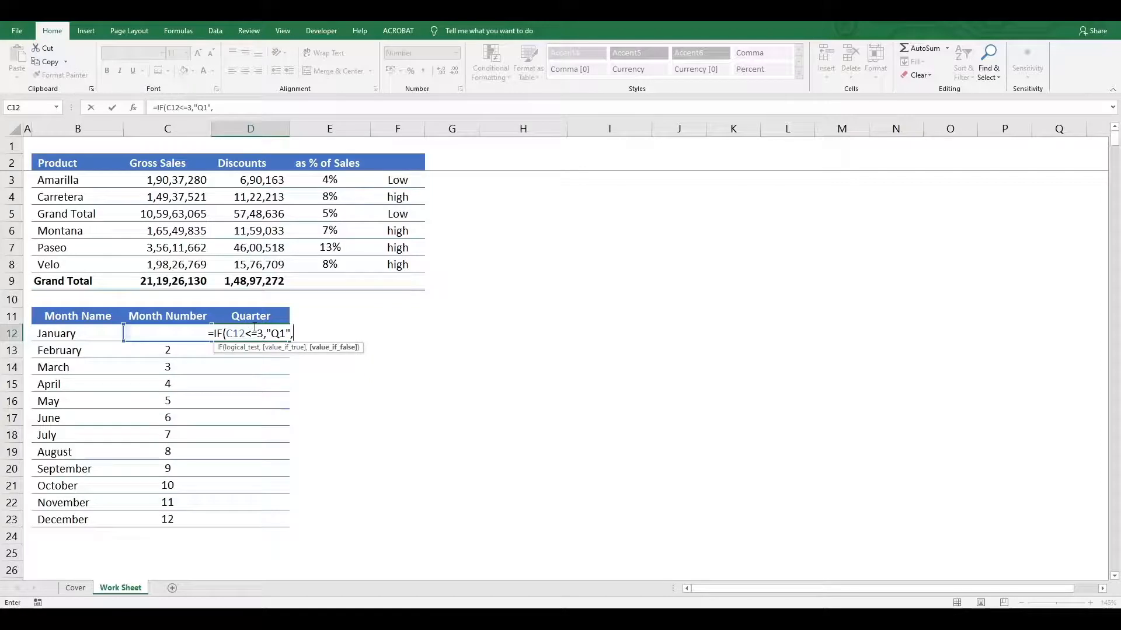
Step: Nest a second IF in the D12 formula that tests C12<=6 and returns "Q2" when true
type("IF(")
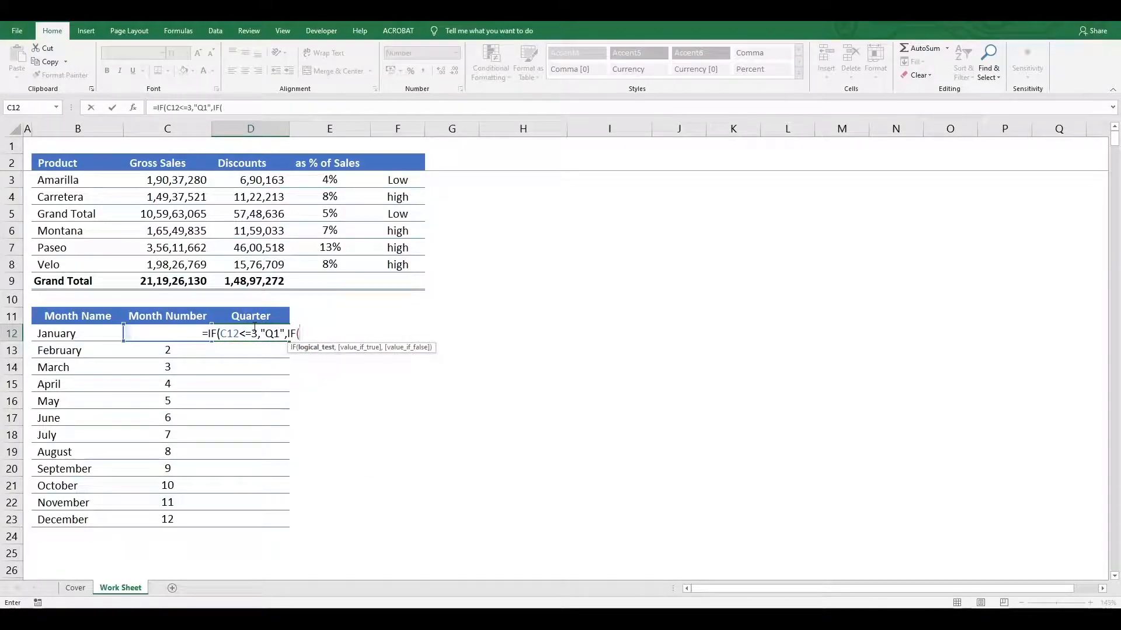
key("Left")
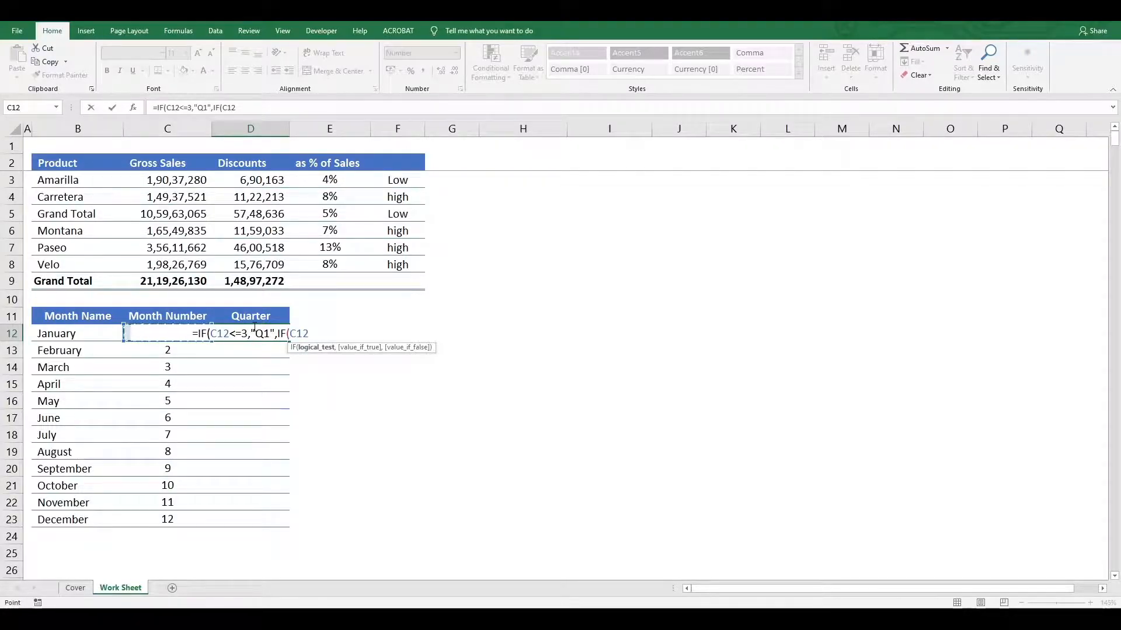
type("<=")
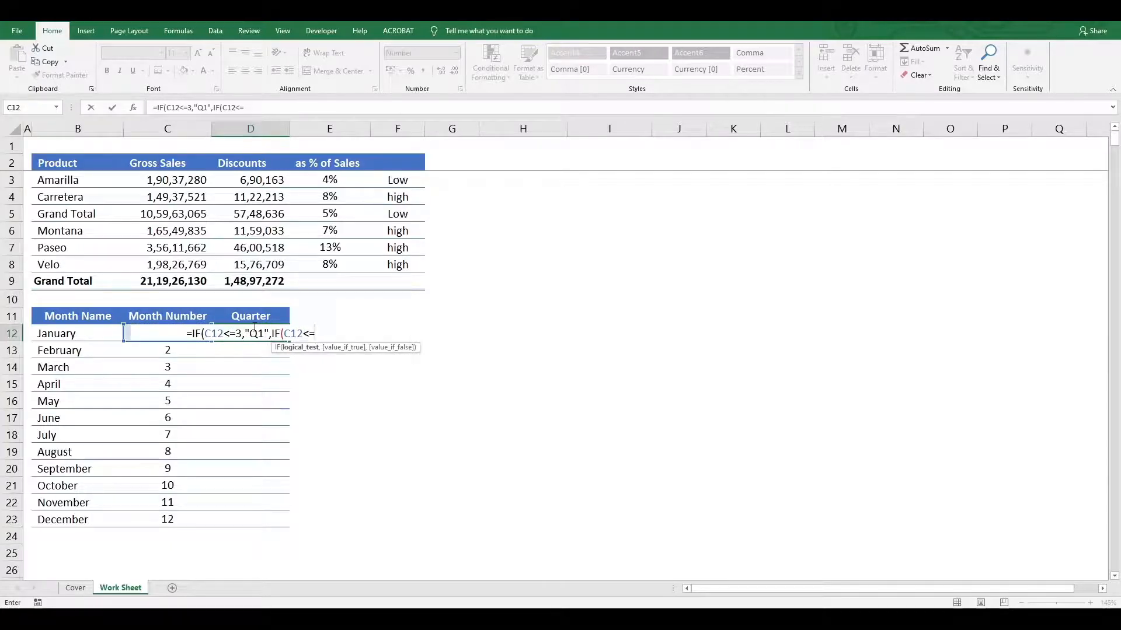
type("6,")
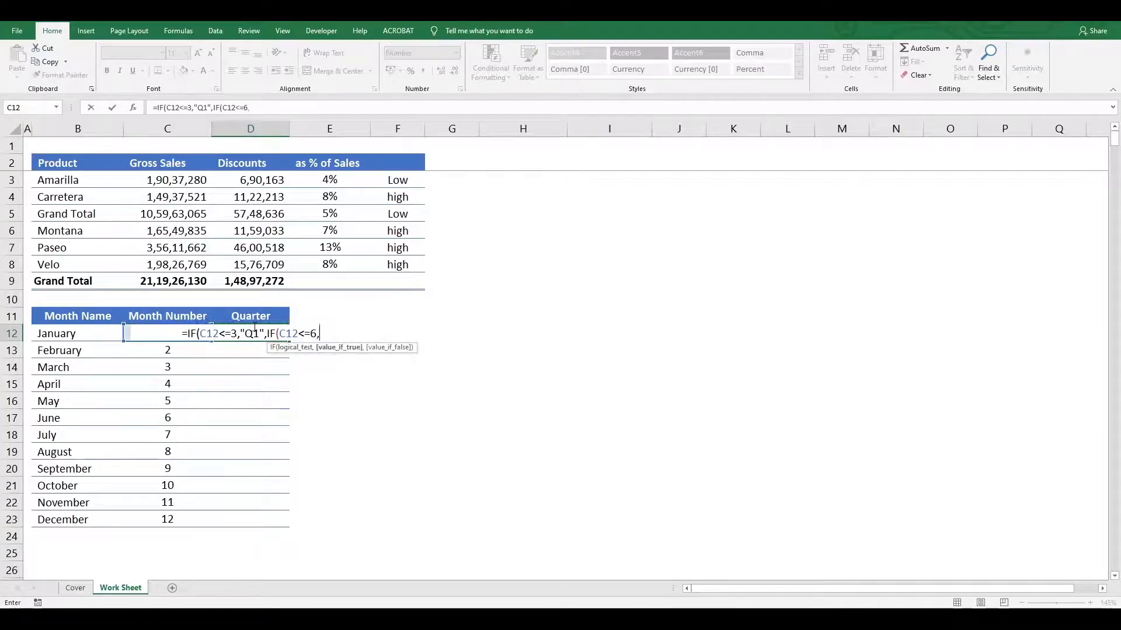
type("\"Q2\"")
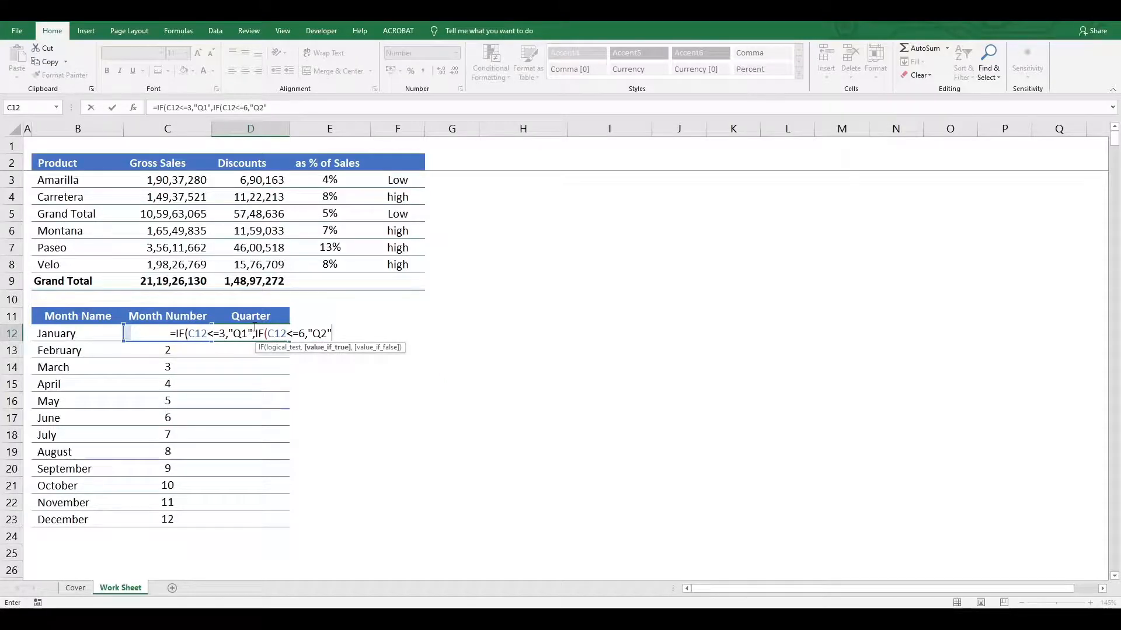
Step: Nest a third IF in the D12 formula that tests C12<=9 and returns "Q3" when true
type(",IF(")
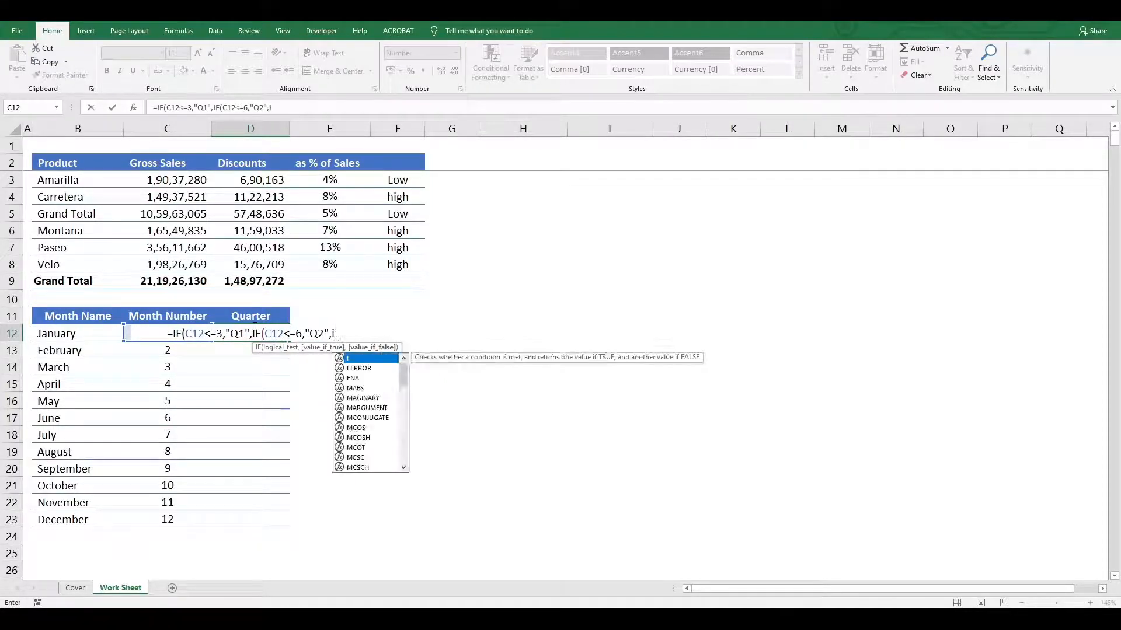
key("Left")
key("Left")
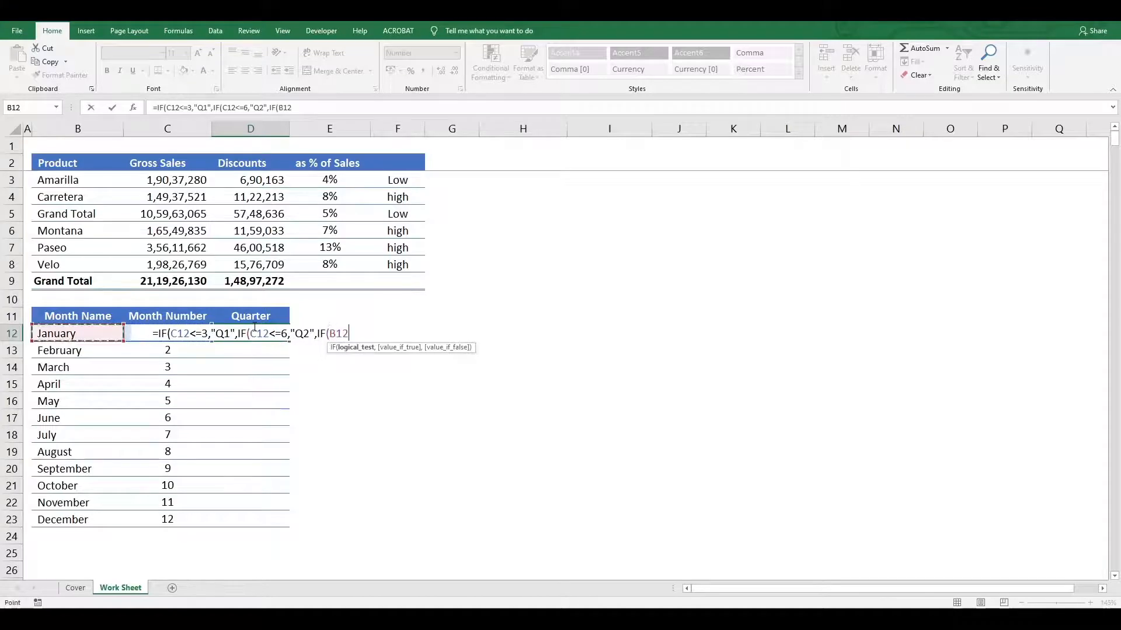
key("Right")
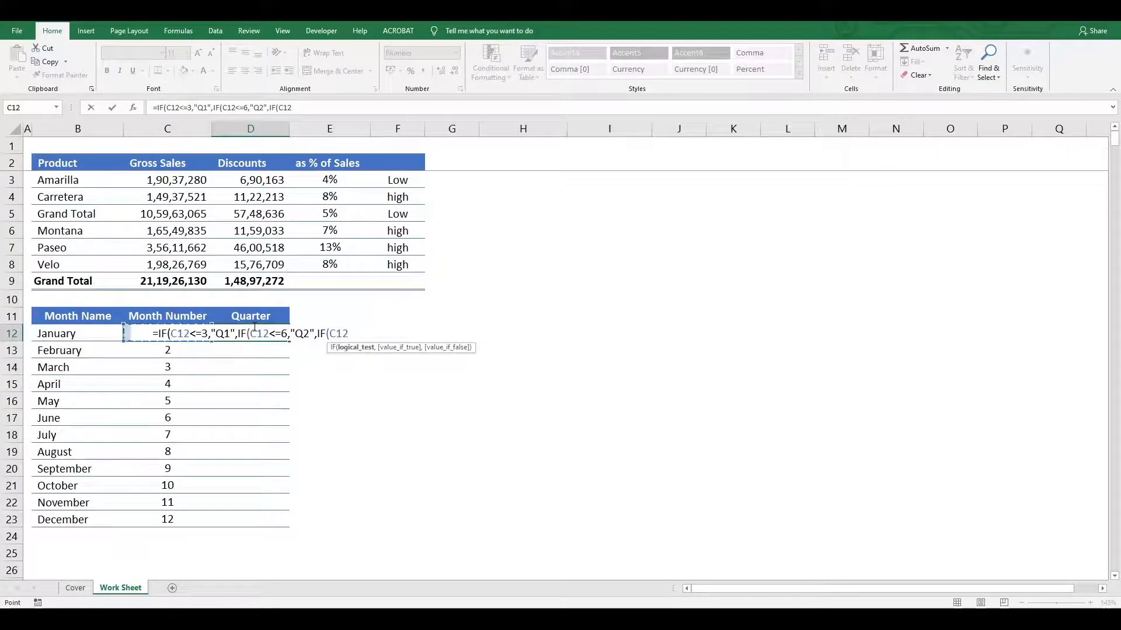
type("<=")
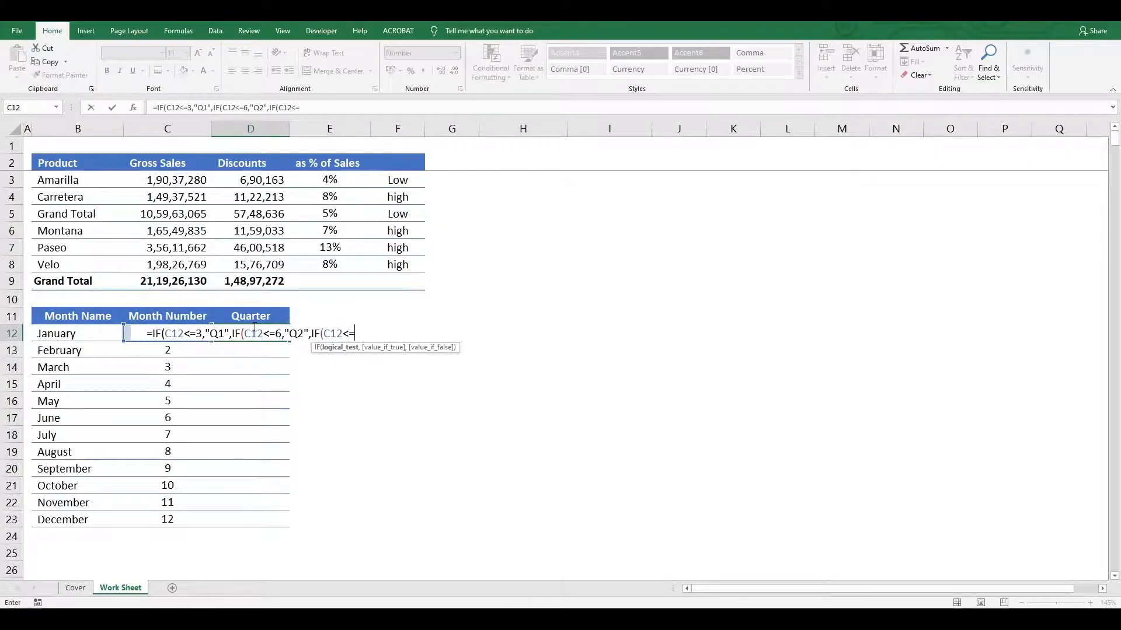
type("9")
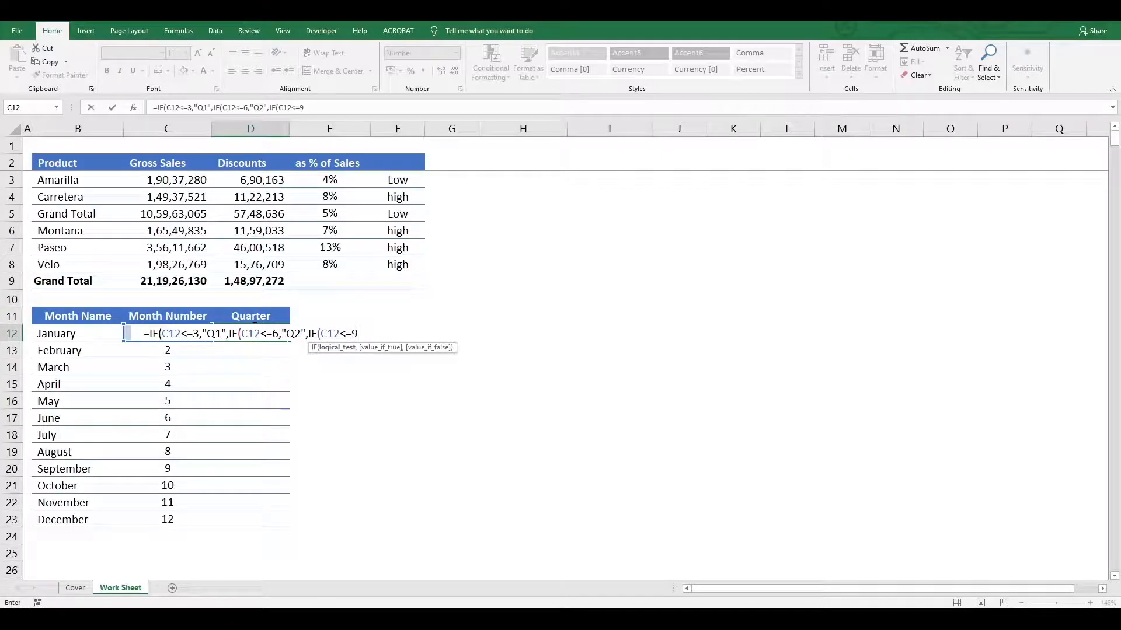
type(",\"")
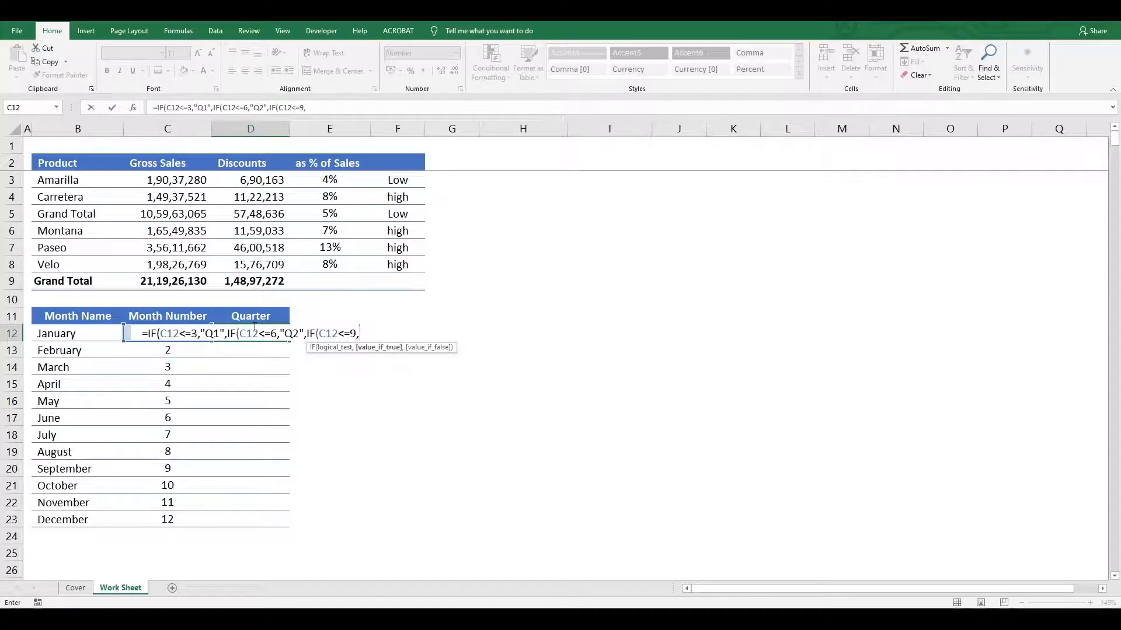
type("Q3")
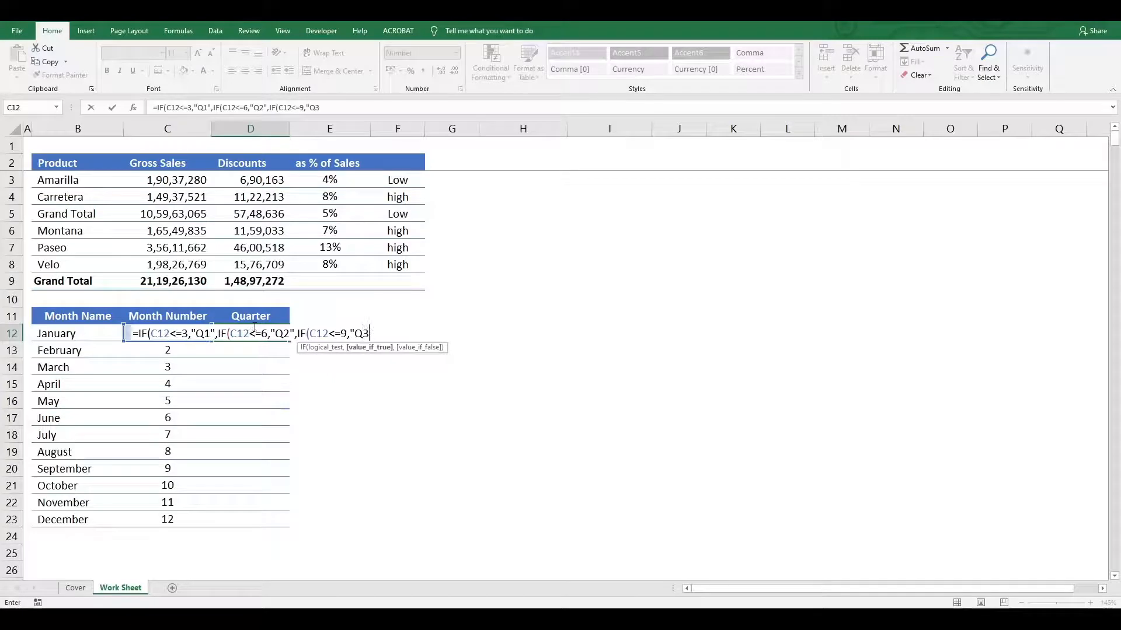
type("\",")
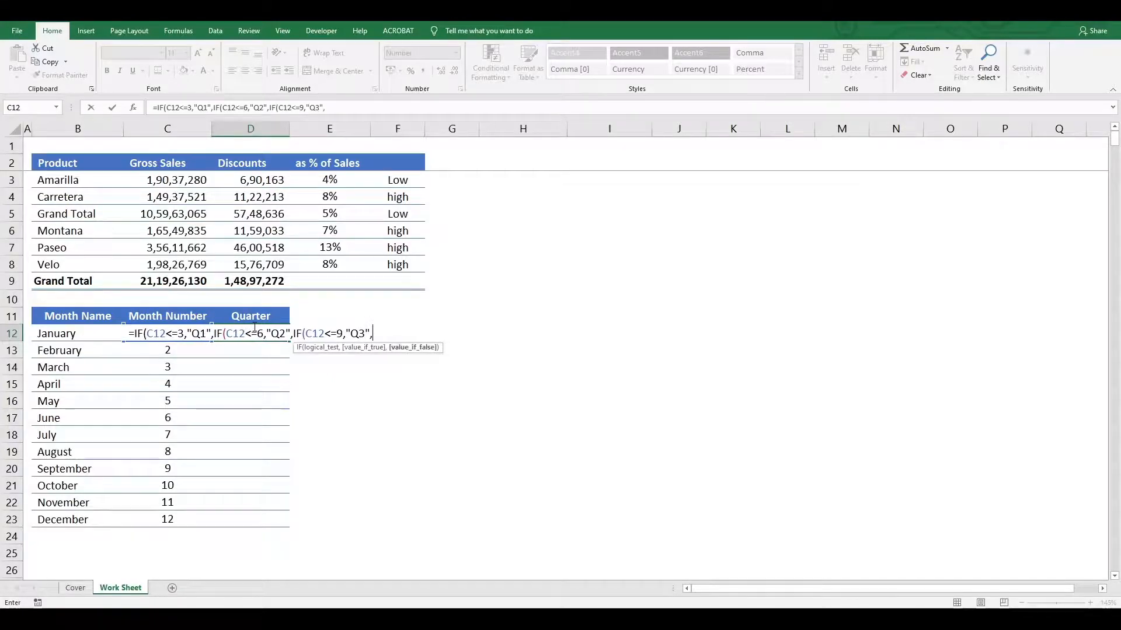
Step: Finish the D12 formula with "Q4" as the last false value and accept the suggested closing-parentheses correction
type("\"Q4")
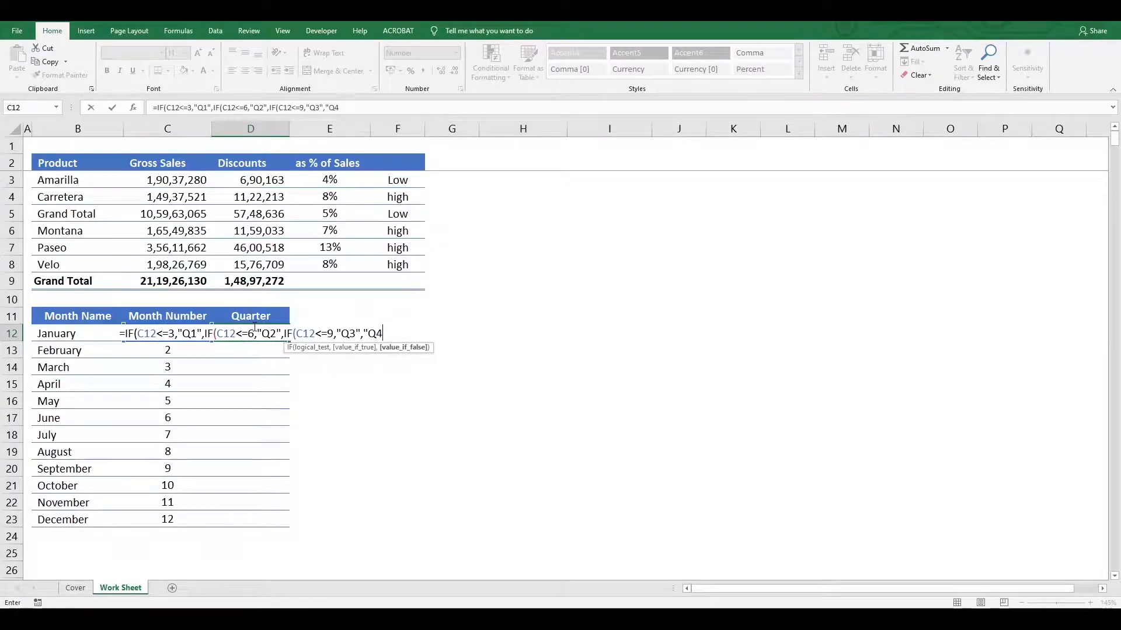
type(")")
key("Return")
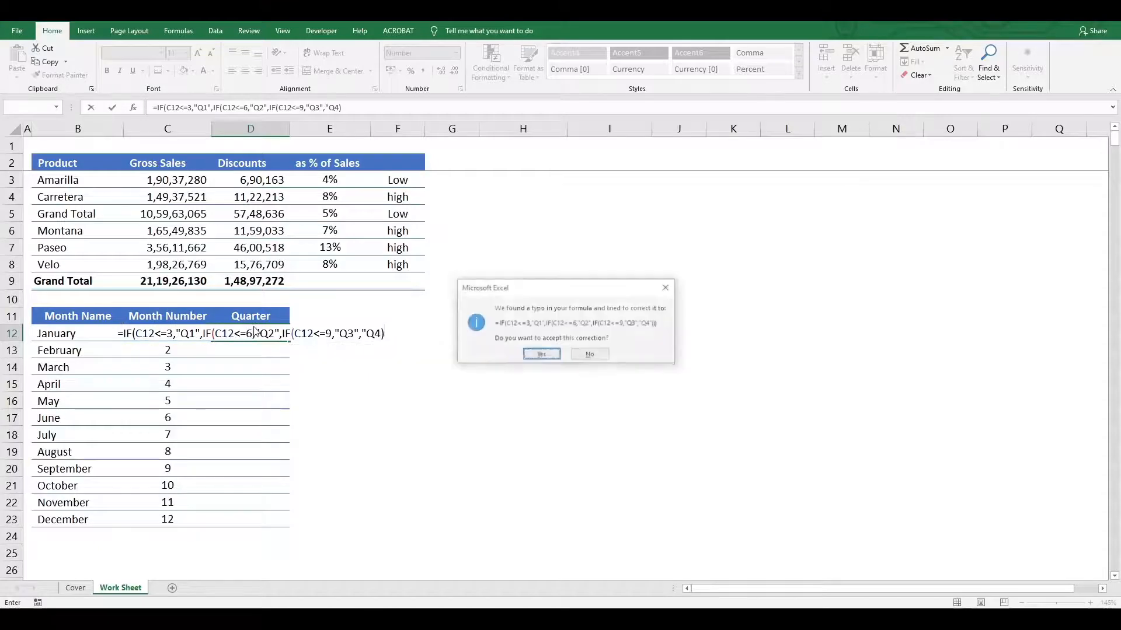
key("Return")
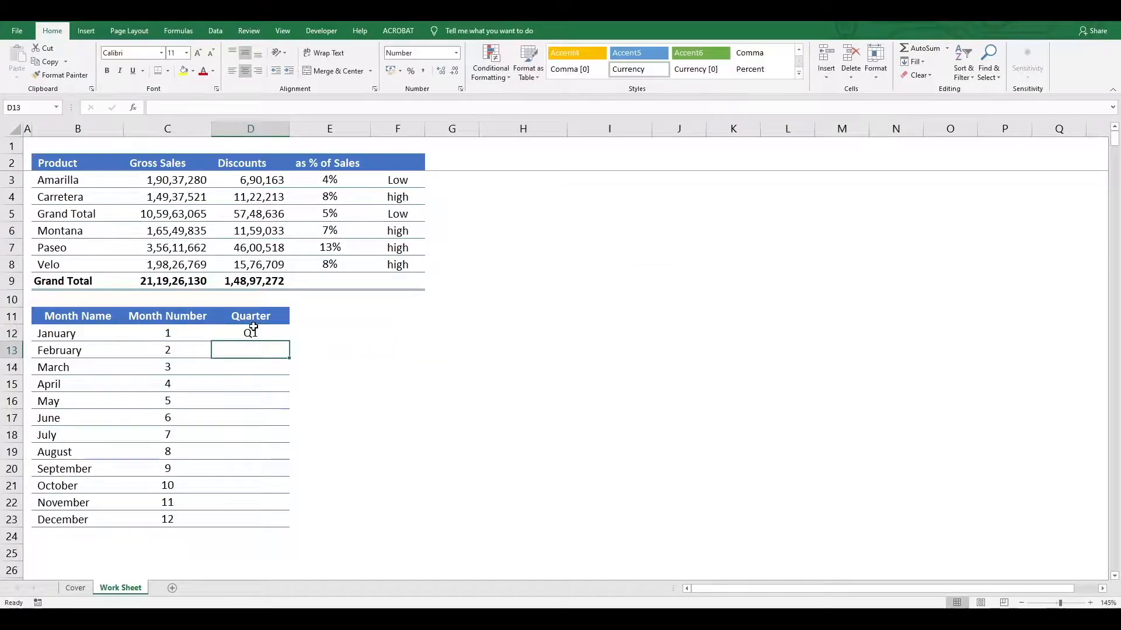
Step: Inspect the closing parentheses of the nested IF formula in D12
left_click(254, 330)
key("F2")
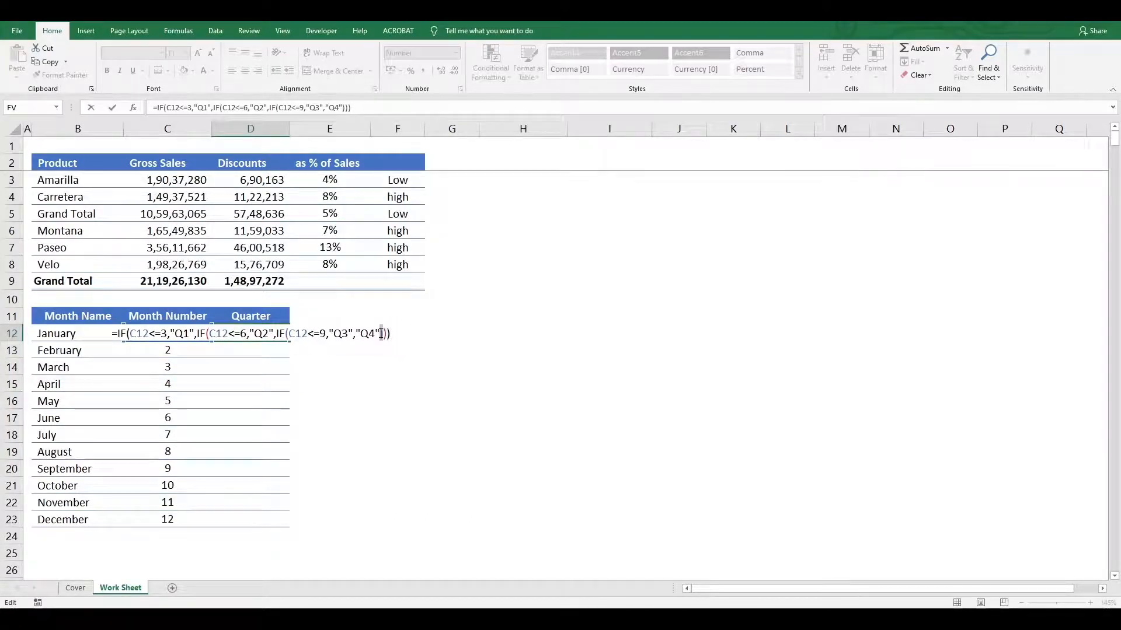
left_click(381, 334)
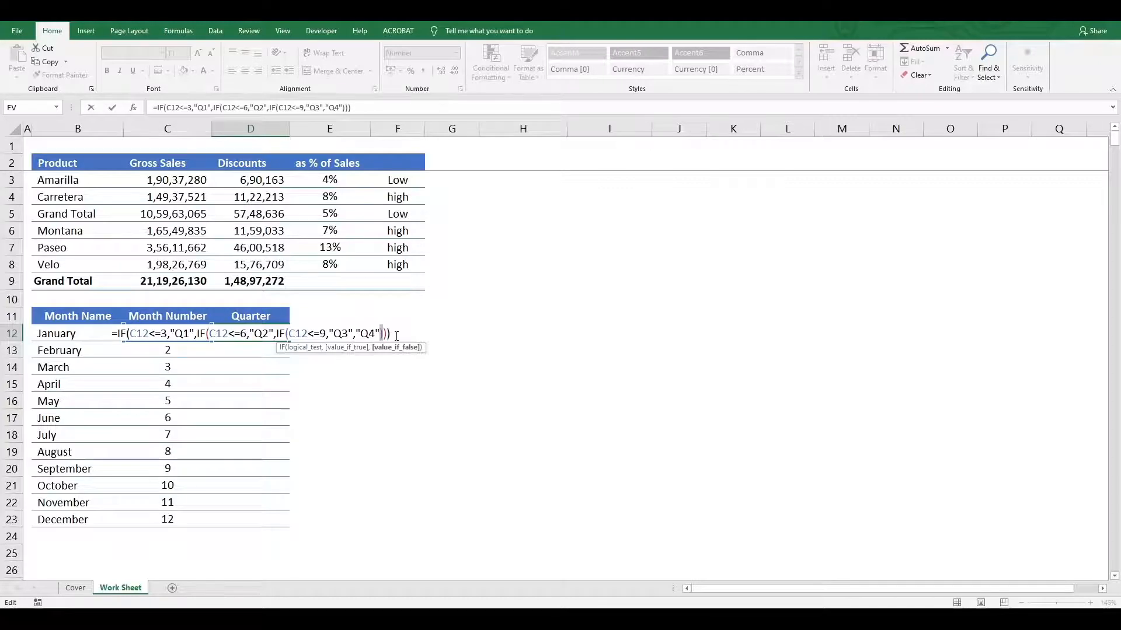
left_click(413, 352)
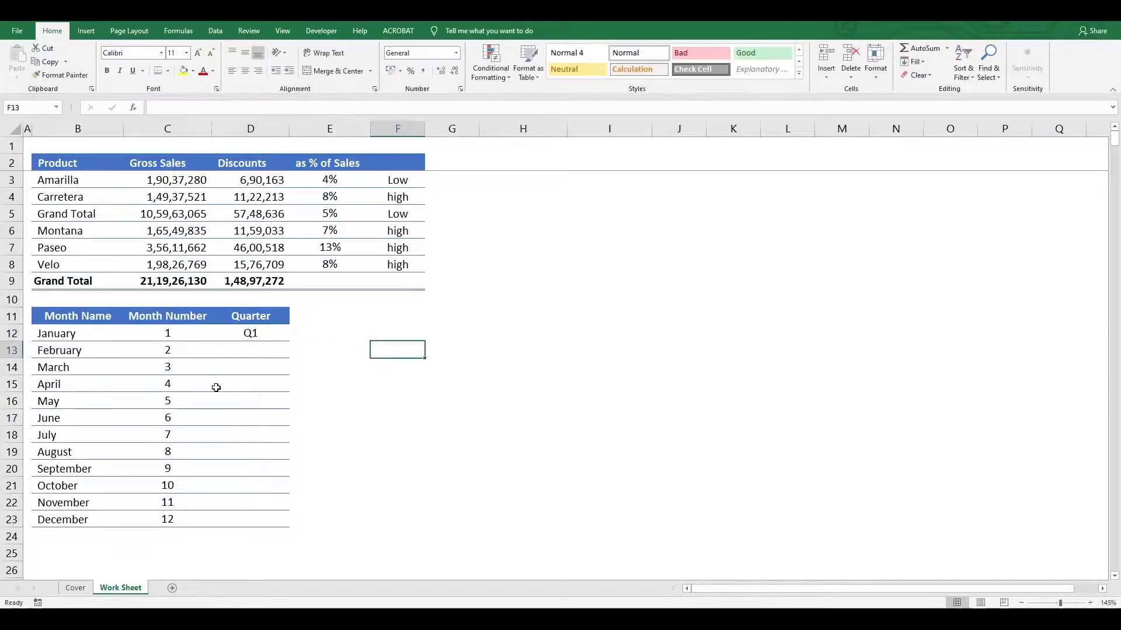
Step: Fill the nested IF formula from D12 down through D23
left_click(241, 332)
key("shift+Down")
key("shift+Down")
key("shift+Down")
key("shift+Down")
key("shift+Down")
key("shift+Down")
key("shift+Down")
key("shift+Down")
key("shift+Down")
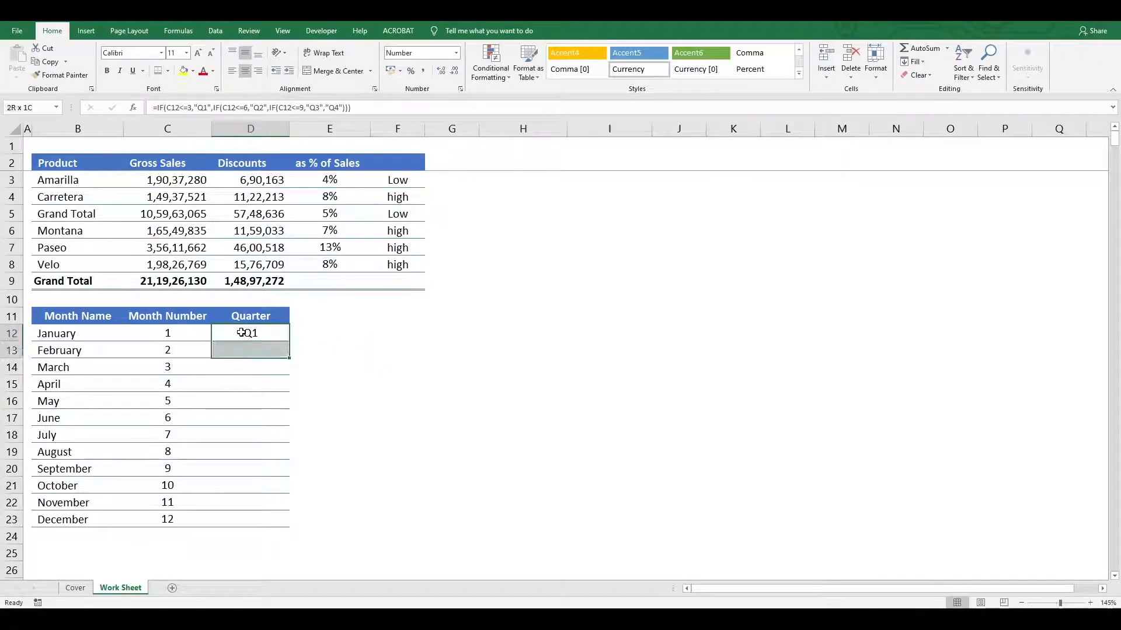
key("shift+Down")
key("shift+Down")
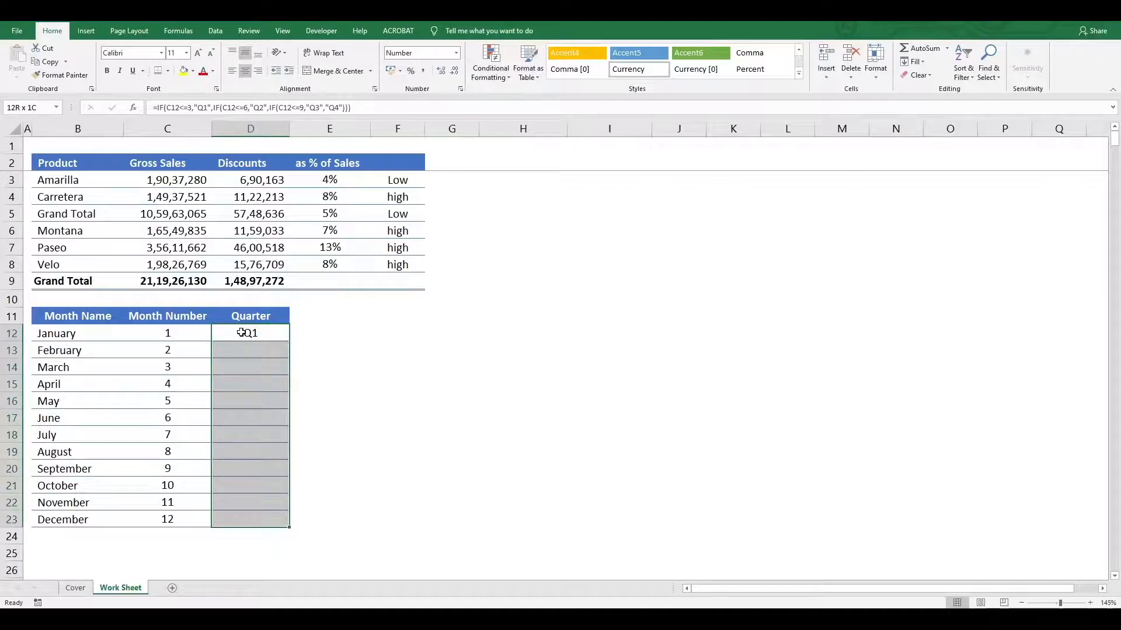
key("ctrl+d")
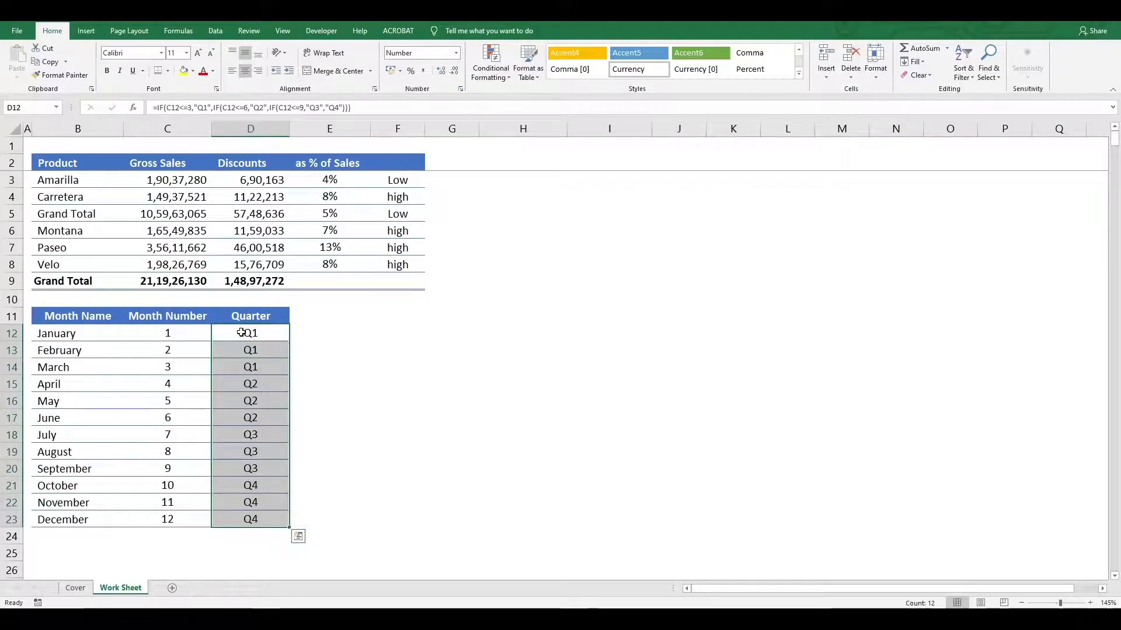
Step: Compare the month numbers in C12:C23 with the quarters assigned in the Quarter column
left_click(320, 354)
left_click_drag(168, 335, 190, 512)
left_click(185, 417)
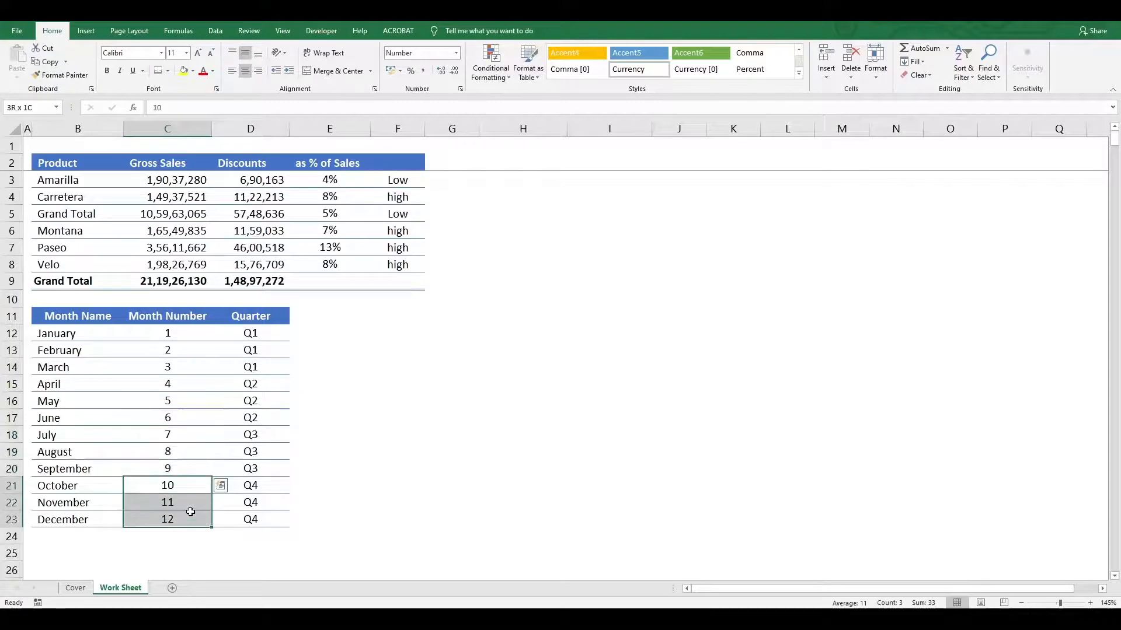
left_click(281, 339)
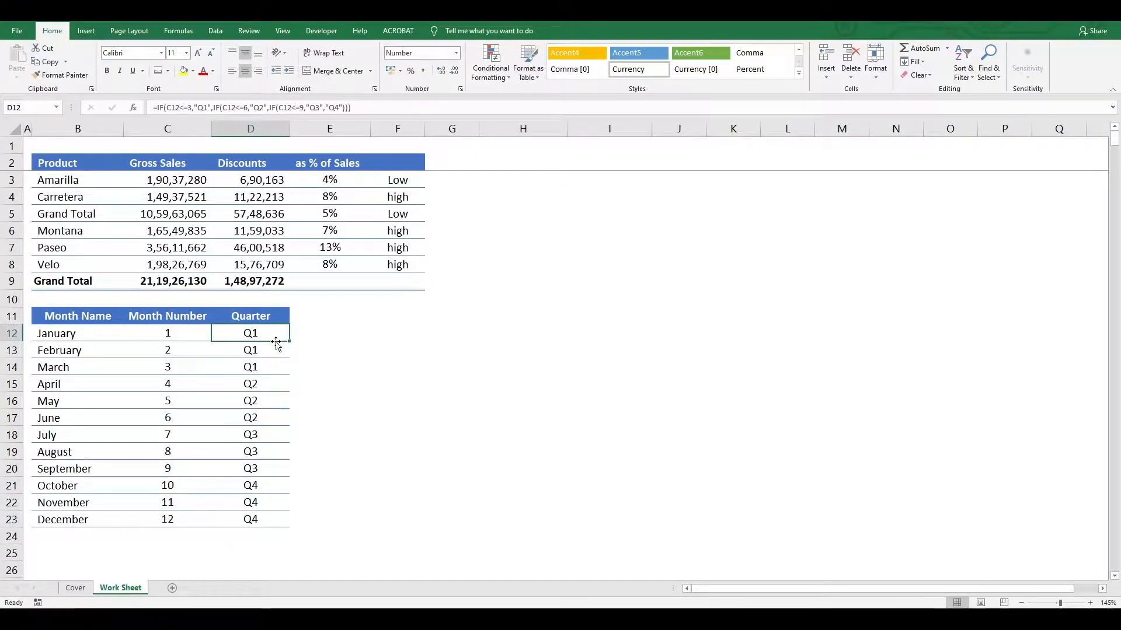
left_click(352, 332)
type("=if")
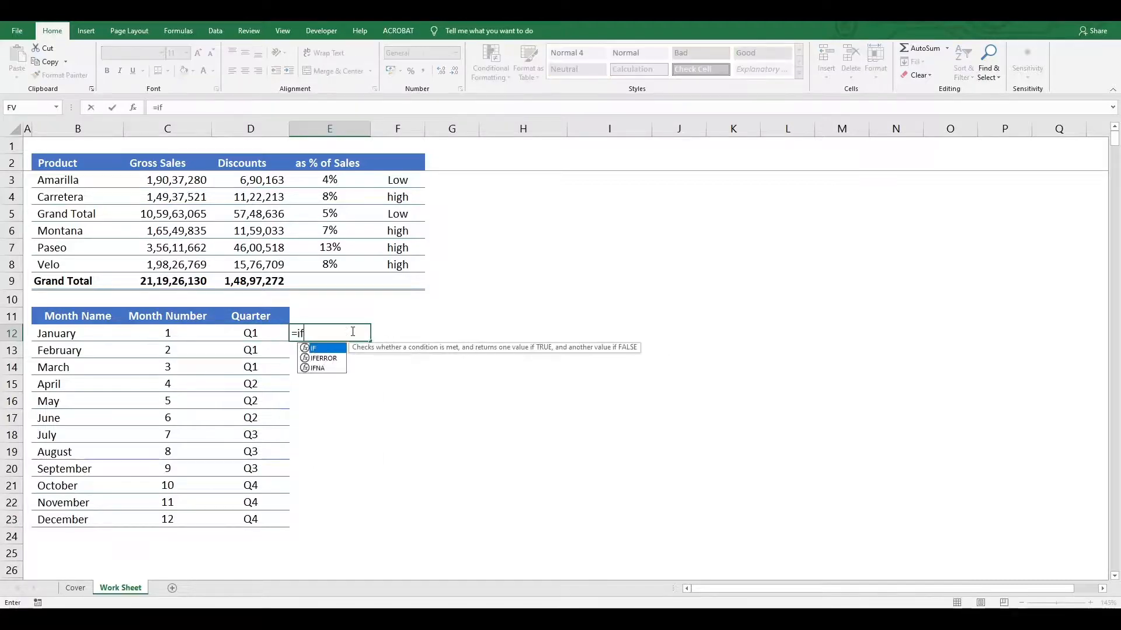
key("Tab")
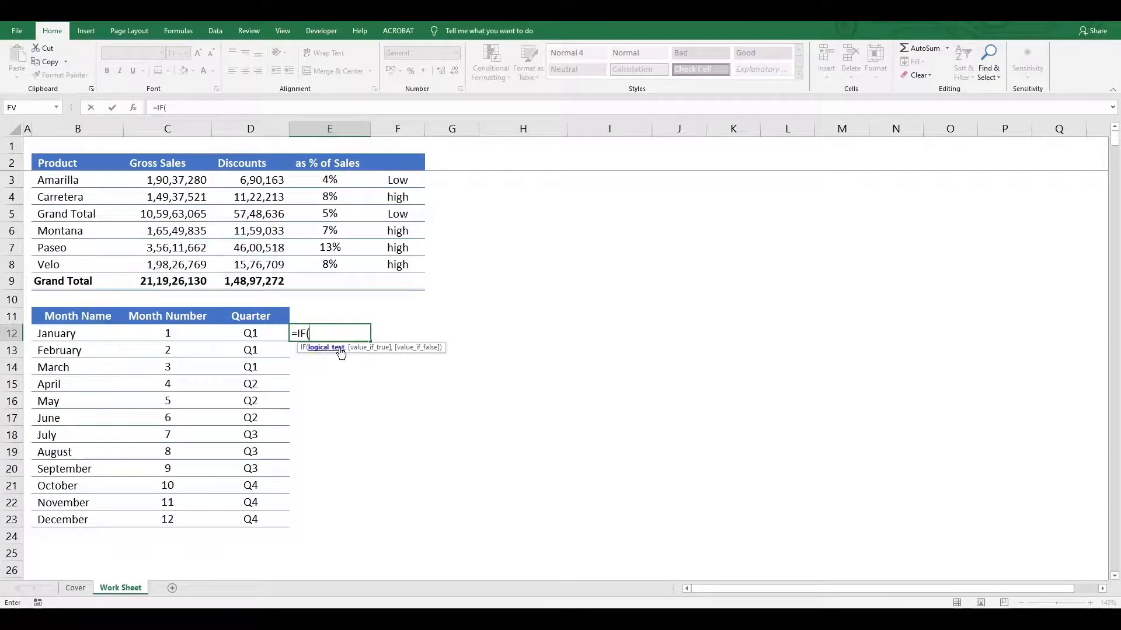
key("Escape")
Step: Review the nested IF formula in D12 and its filled-down copy in D23
left_click(249, 332)
key("F2")
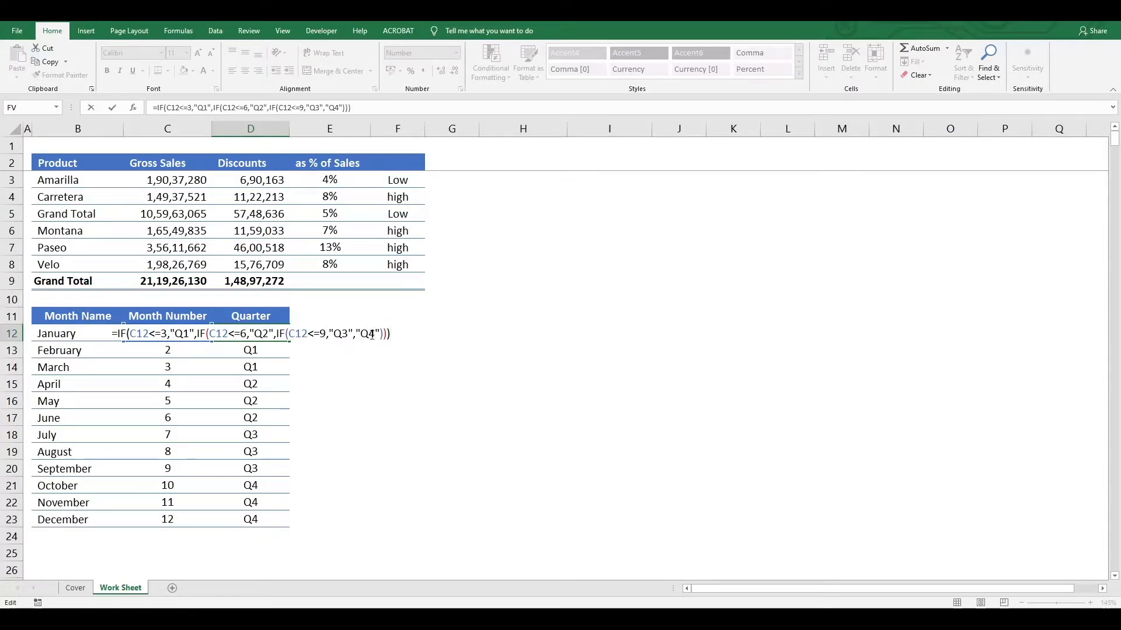
left_click(345, 433)
left_click(241, 525)
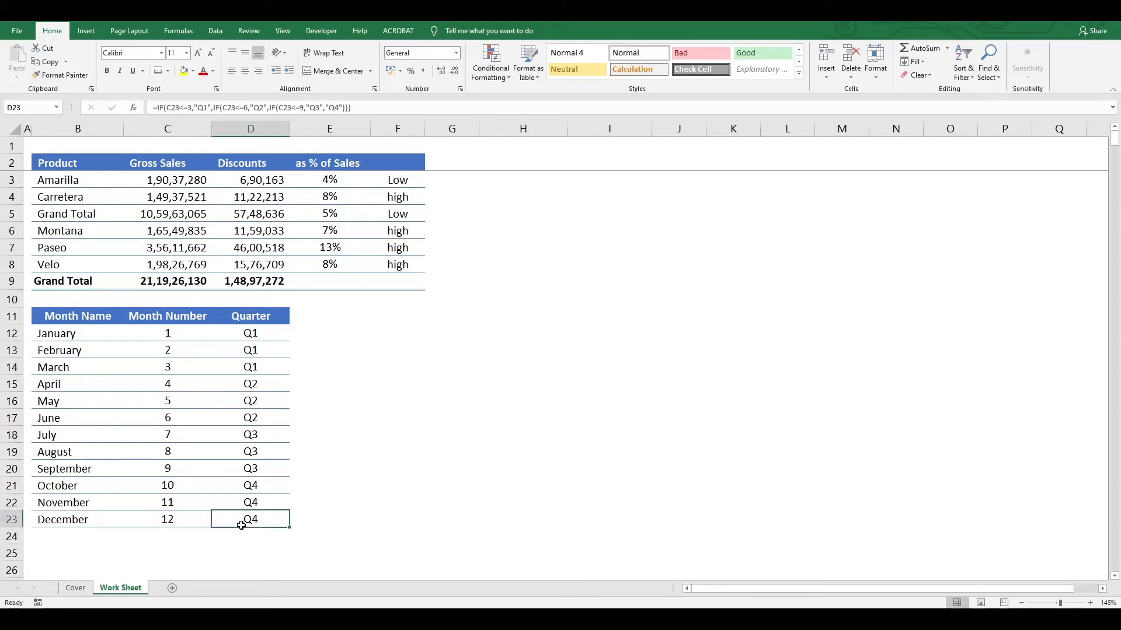
Step: Test the nested IF formula in D12 by setting January's month number in C12 to 10, and undo that change
left_click(163, 333)
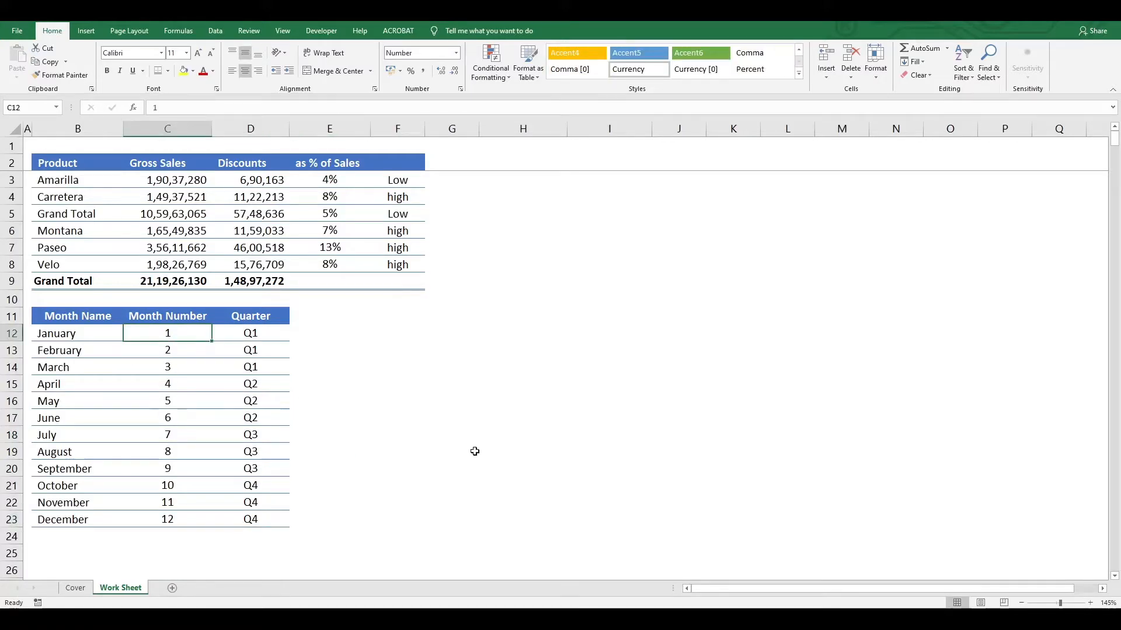
type("10")
key("Return")
key("Up")
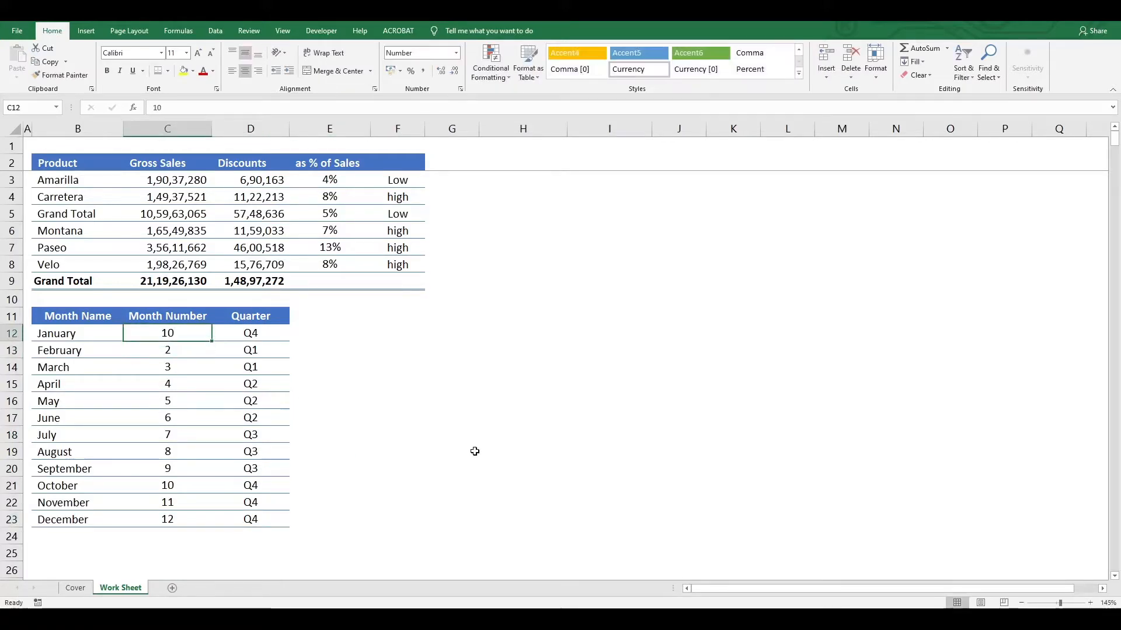
key("Right")
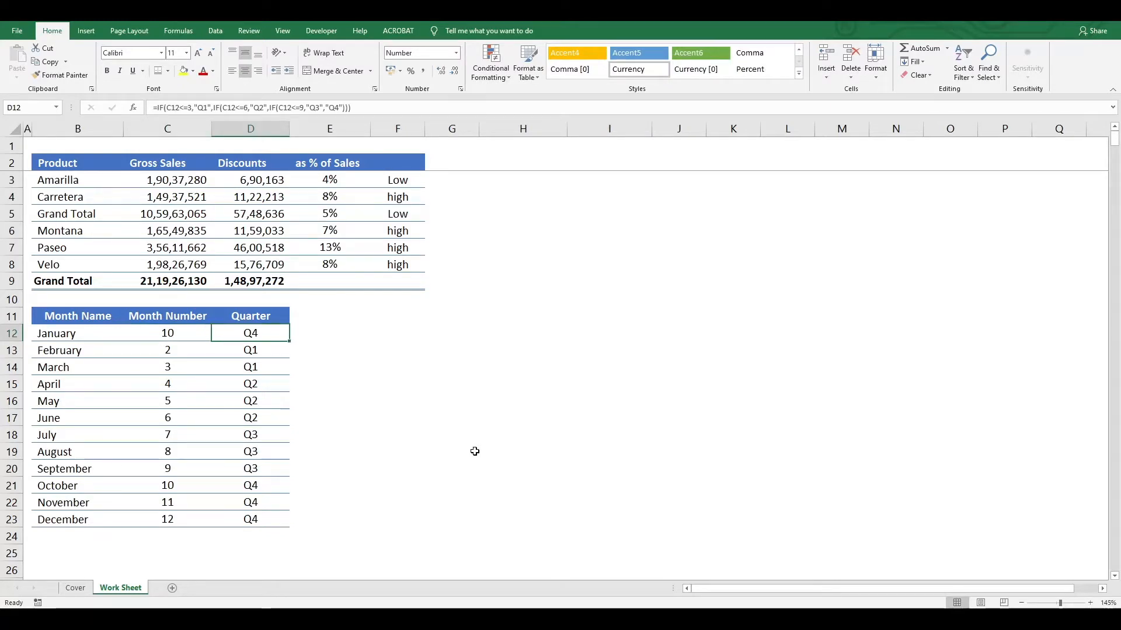
key("ctrl+z")
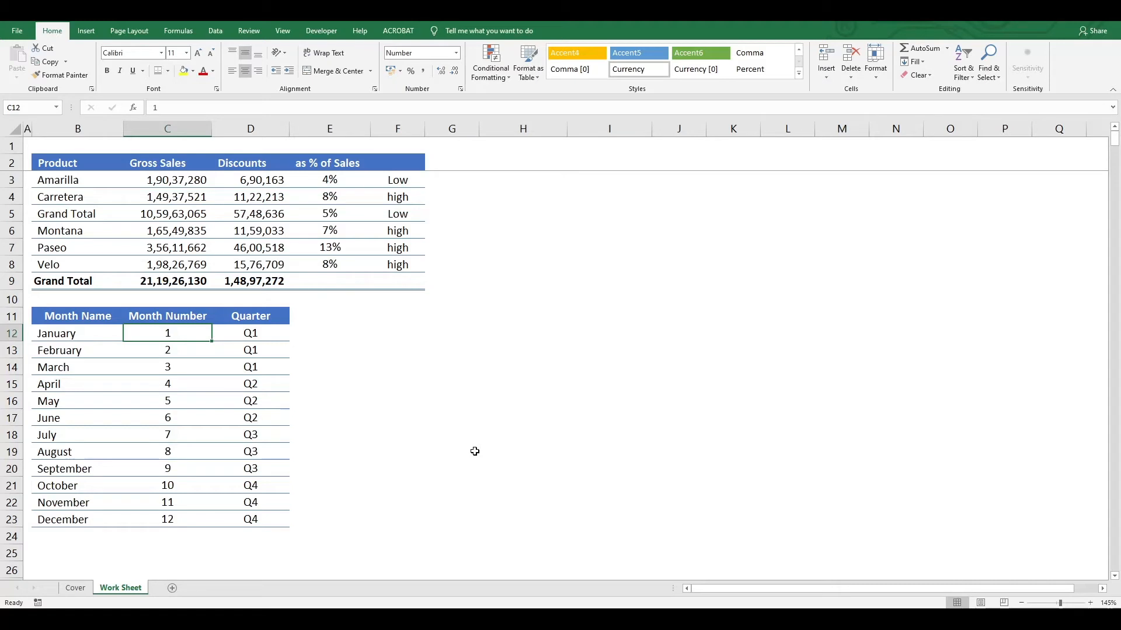
Step: Open the Visual Basic editor for the workbook
key("alt+F11")
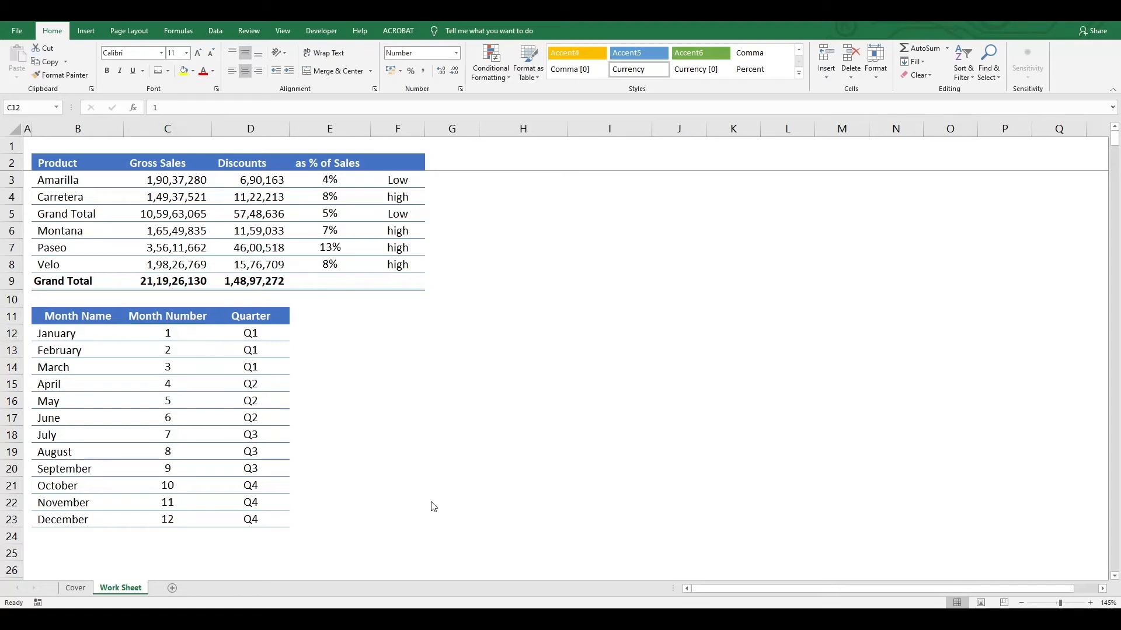